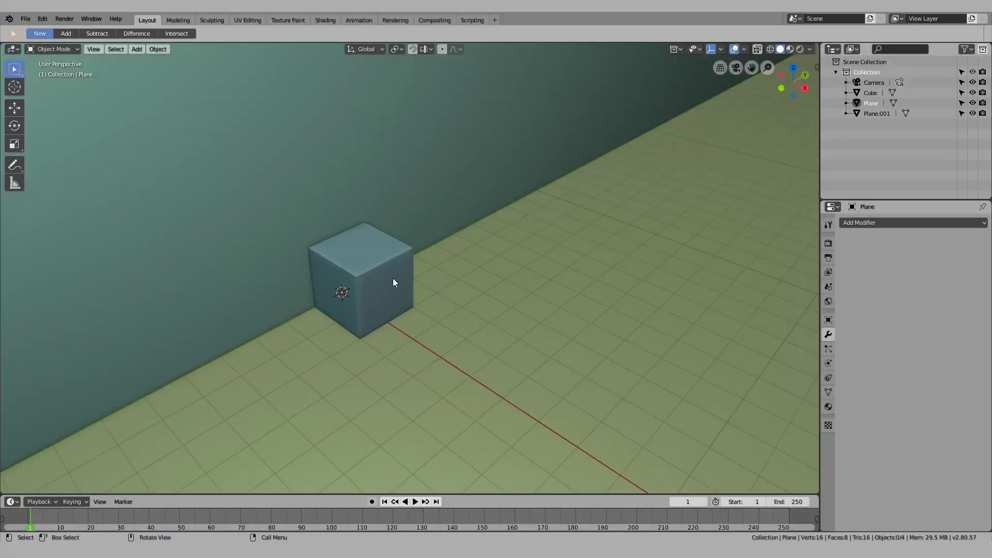
# - Lower the cube's top face along Z to make a block about 0.84 m high
pyautogui.moveTo(393, 278); pyautogui.dragTo(391, 253, button='middle')
pyautogui.click(386, 289)
pyautogui.moveTo(387, 289); pyautogui.dragTo(389, 269, button='middle')
pyautogui.press('Tab')
pyautogui.click(373, 259)
pyautogui.press('g')
pyautogui.press('z')
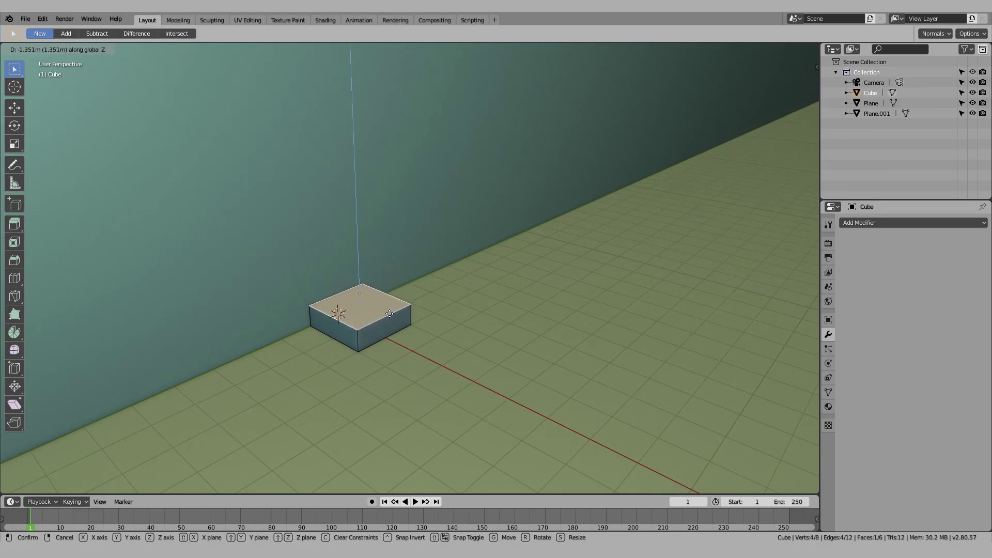
pyautogui.click(390, 320)
# - Move the block's side face facing away from the wall 4.9 m along X to form a long step
pyautogui.click(391, 327)
pyautogui.press('g')
pyautogui.press('x')
pyautogui.click(544, 421)
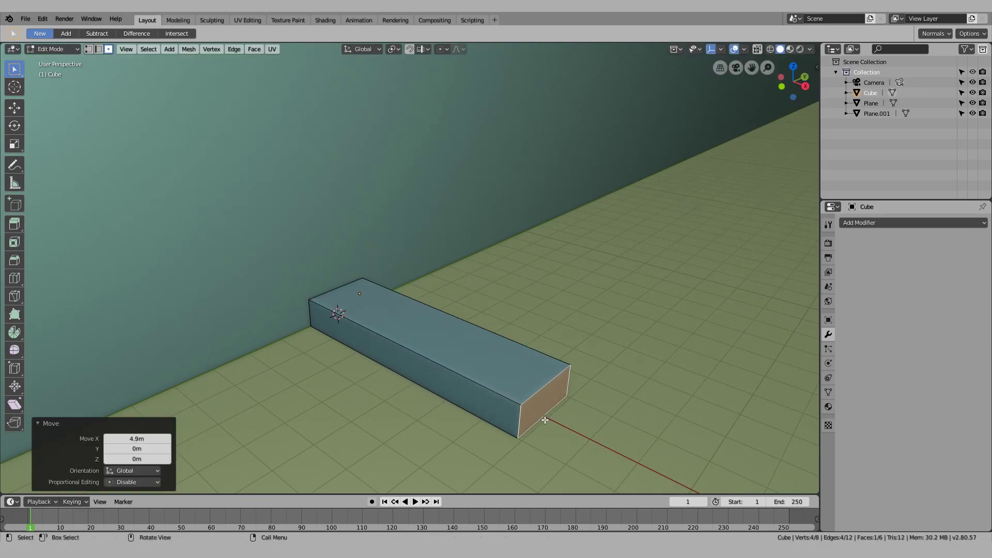
pyautogui.moveTo(545, 420); pyautogui.dragTo(509, 408, button='middle')
pyautogui.press('Tab')
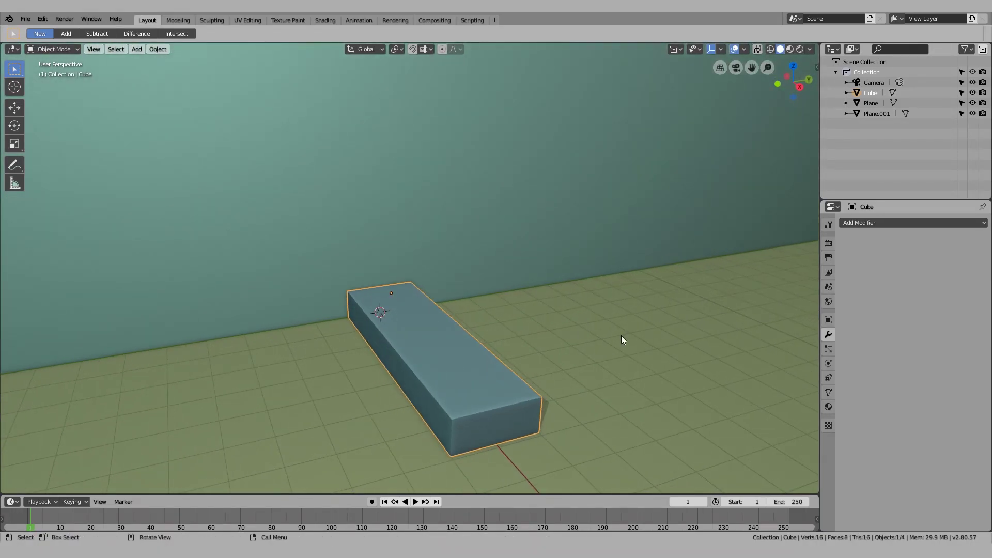
# - Add an Array modifier to the step with relative offsets X 0, Y 1 and Z 1
pyautogui.keyDown('shift'); pyautogui.moveTo(622, 339); pyautogui.dragTo(489, 272, button='middle'); pyautogui.keyUp('shift')
pyautogui.press('q')
pyautogui.moveTo(322, 300); pyautogui.dragTo(392, 315, button='middle')
pyautogui.click(305, 339)
pyautogui.click(937, 306)
pyautogui.write('0')
pyautogui.press('Return')
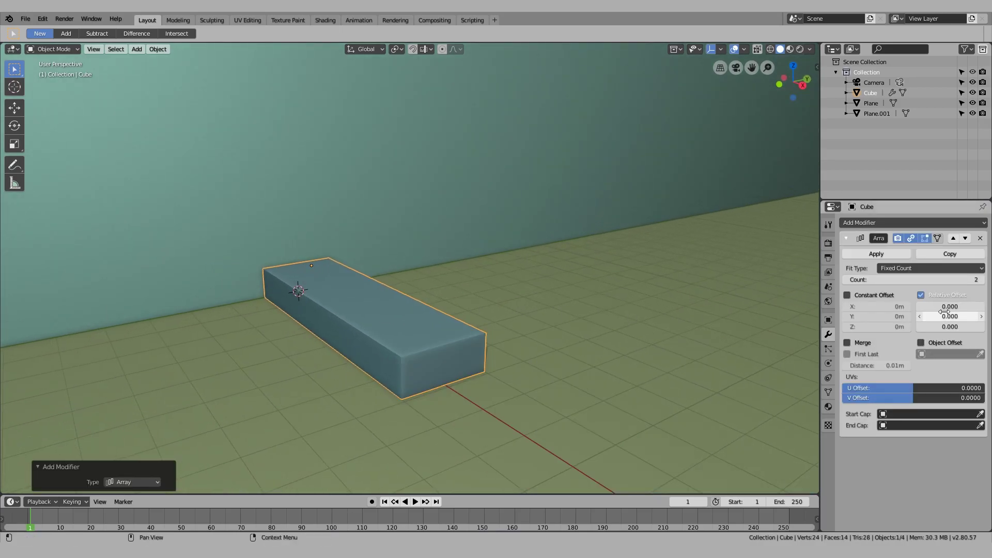
pyautogui.press('Return')
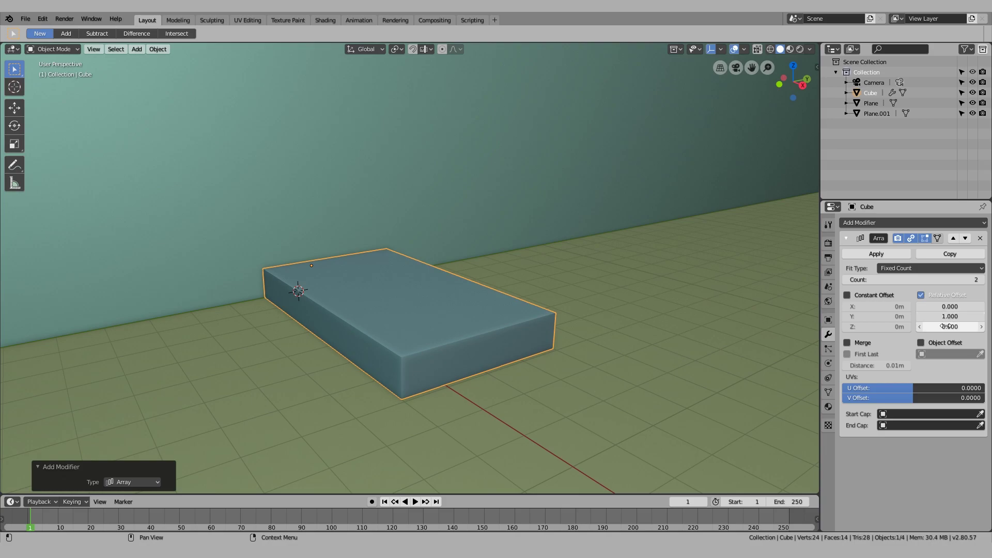
pyautogui.write('1')
pyautogui.press('Return')
# - Set the Array modifier's count to 20 to build a full flight of stairs
pyautogui.scroll(-3, 520, 342)
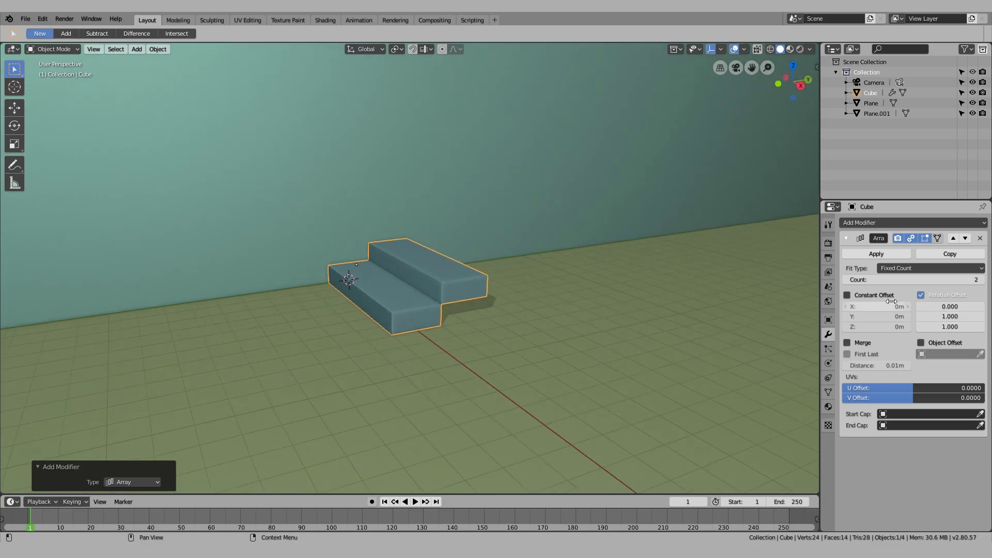
pyautogui.moveTo(900, 281); pyautogui.dragTo(950, 281)
pyautogui.moveTo(659, 279); pyautogui.dragTo(674, 293, button='middle')
pyautogui.moveTo(609, 254)
pyautogui.mouseDown(button='middle')
pyautogui.moveTo(535, 324)
pyautogui.moveTo(557, 277)
pyautogui.mouseUp(button='middle')
# - Preview the deselected staircase in rendered shading and return to solid shading
pyautogui.hotkey('shift', 'z')
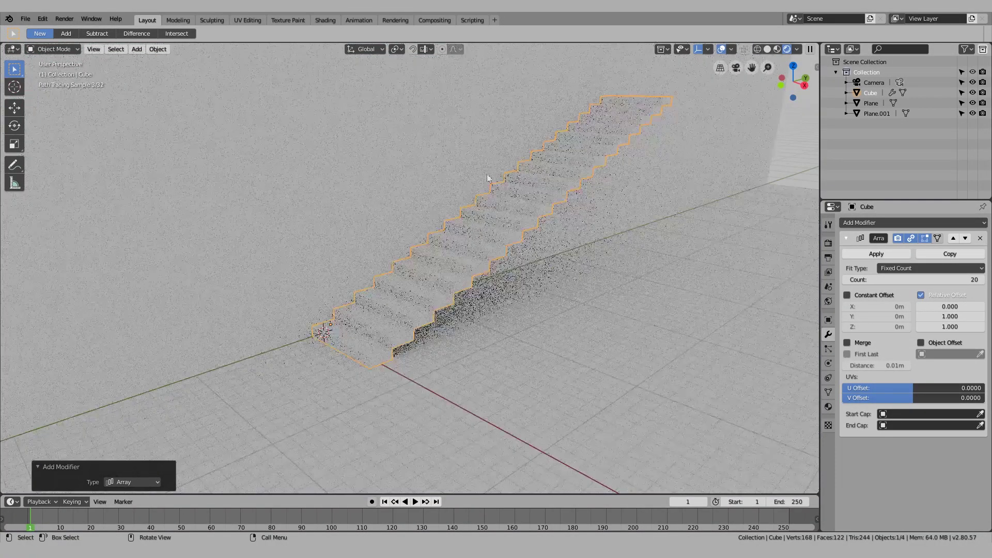
pyautogui.click(719, 178)
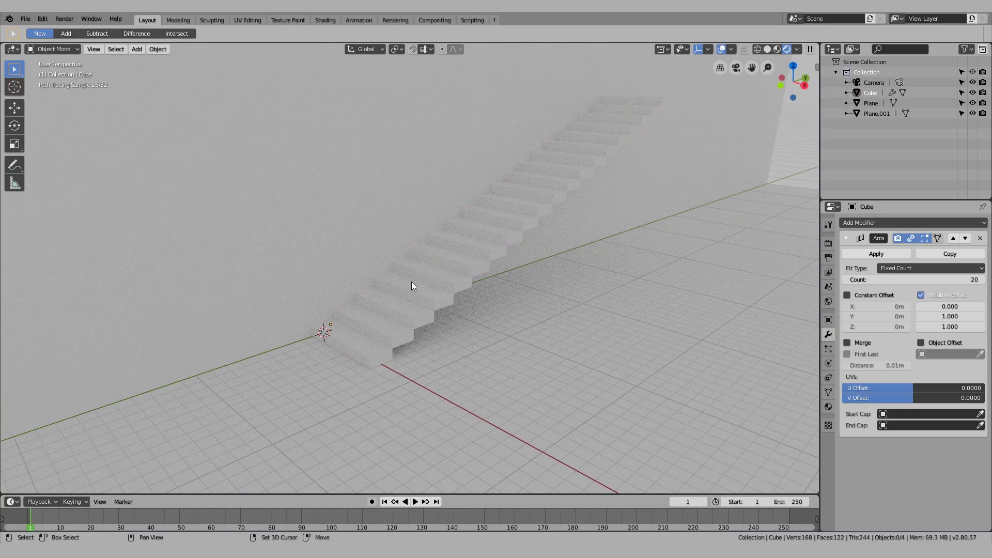
pyautogui.hotkey('shift', 'z')
# - Add a crosswise loop cut to the bottom step, slid close to its outer end
pyautogui.moveTo(407, 296)
pyautogui.keyDown('shift'); pyautogui.mouseDown(button='middle')
pyautogui.moveTo(421, 202)
pyautogui.moveTo(423, 249)
pyautogui.mouseUp(button='middle'); pyautogui.keyUp('shift')
pyautogui.scroll(2, 423, 249)
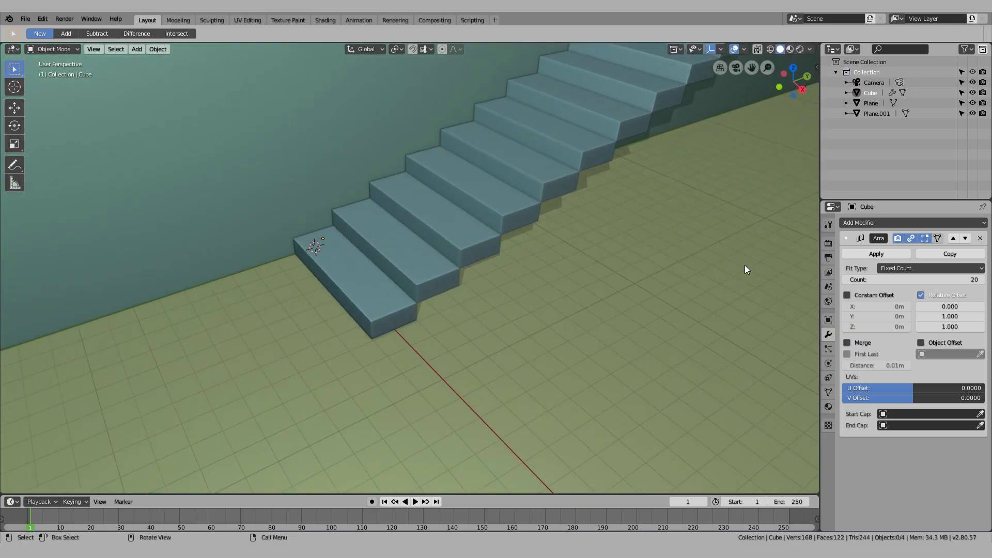
pyautogui.click(373, 311)
pyautogui.scroll(2, 374, 312)
pyautogui.press('Tab')
pyautogui.hotkey('ctrl', 'r')
pyautogui.click(334, 335)
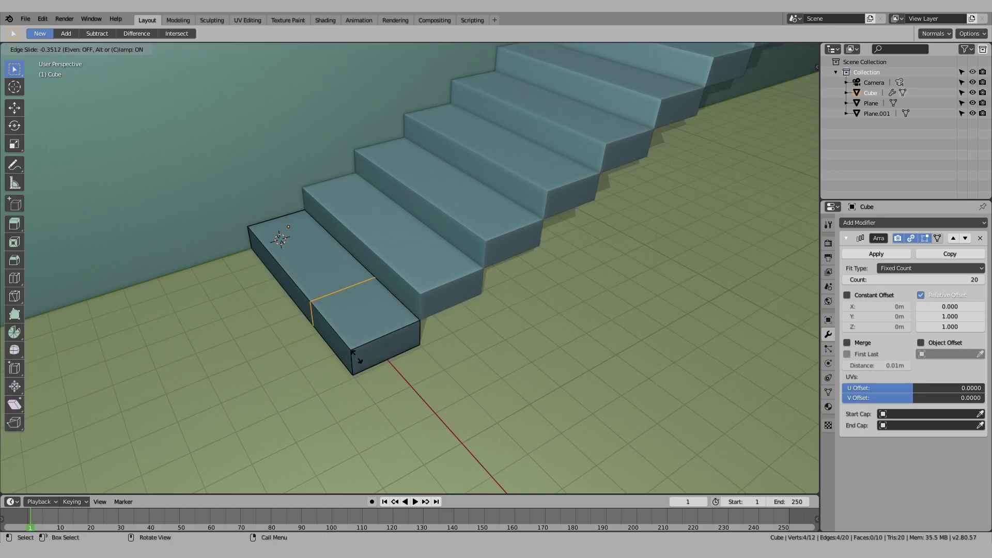
pyautogui.click(387, 389)
# - Add a horizontal loop cut around the bottom step, slid toward the top with a factor of -0.322
pyautogui.moveTo(386, 388); pyautogui.dragTo(396, 348, button='middle')
pyautogui.hotkey('ctrl', 'r')
pyautogui.click(396, 342)
pyautogui.click(397, 339)
pyautogui.scroll(2, 388, 341)
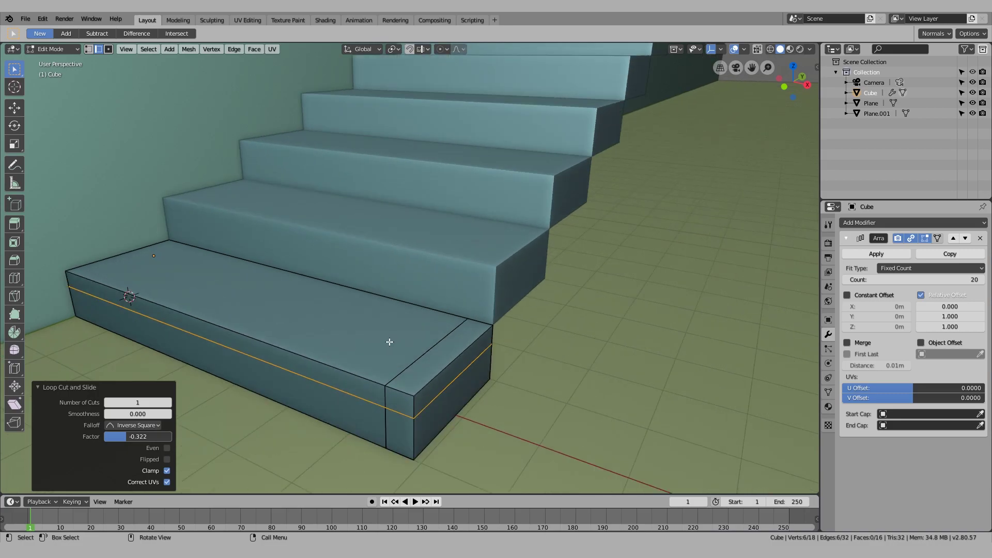
# - Select the two upper faces along the front of the bottom step in face mode
pyautogui.press('3')
pyautogui.click(280, 363)
pyautogui.keyDown('shift'); pyautogui.click(372, 396); pyautogui.keyUp('shift')
pyautogui.moveTo(372, 395); pyautogui.dragTo(322, 393, button='middle')
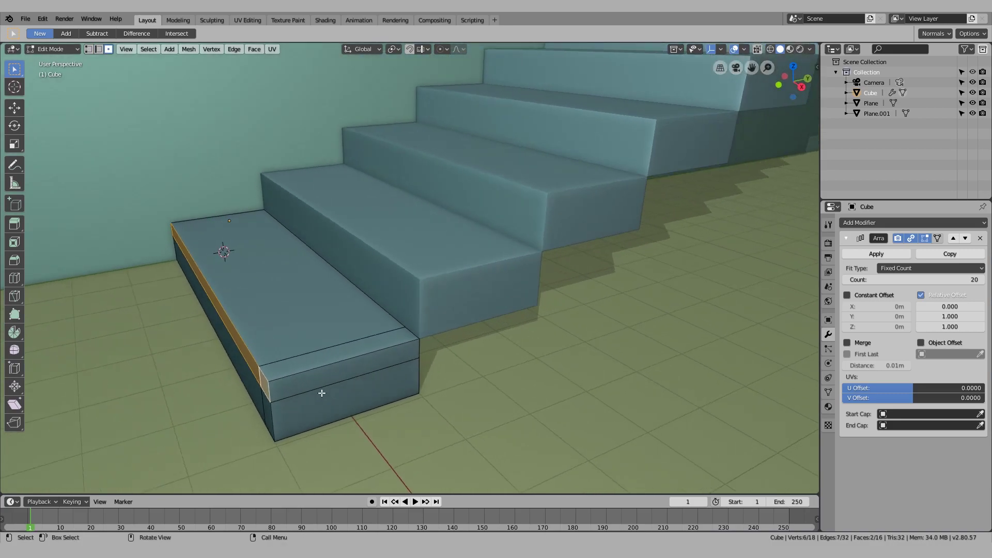
# - Try to extrude the selected front faces about 0.2 m along negative Y and check the step spacing
pyautogui.press('g')
pyautogui.press('y')
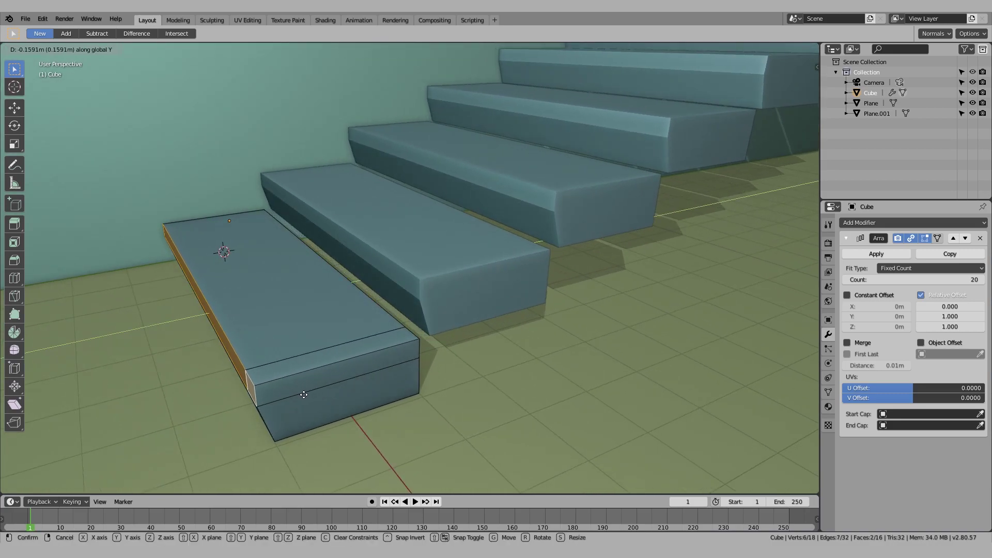
pyautogui.rightClick(305, 396)
pyautogui.press('e')
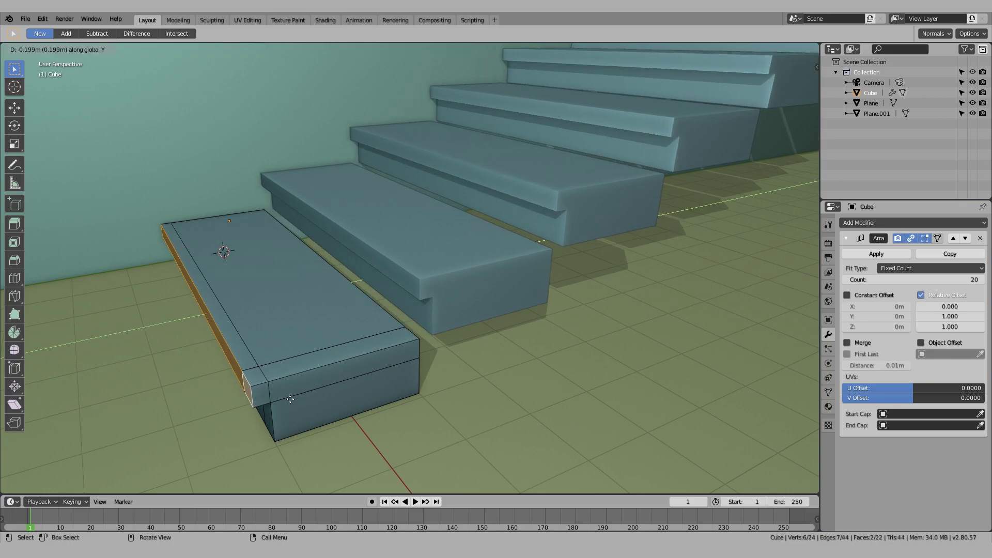
pyautogui.click(290, 402)
pyautogui.press('Tab')
pyautogui.scroll(-2, 290, 401)
pyautogui.moveTo(328, 384); pyautogui.dragTo(320, 332, button='middle')
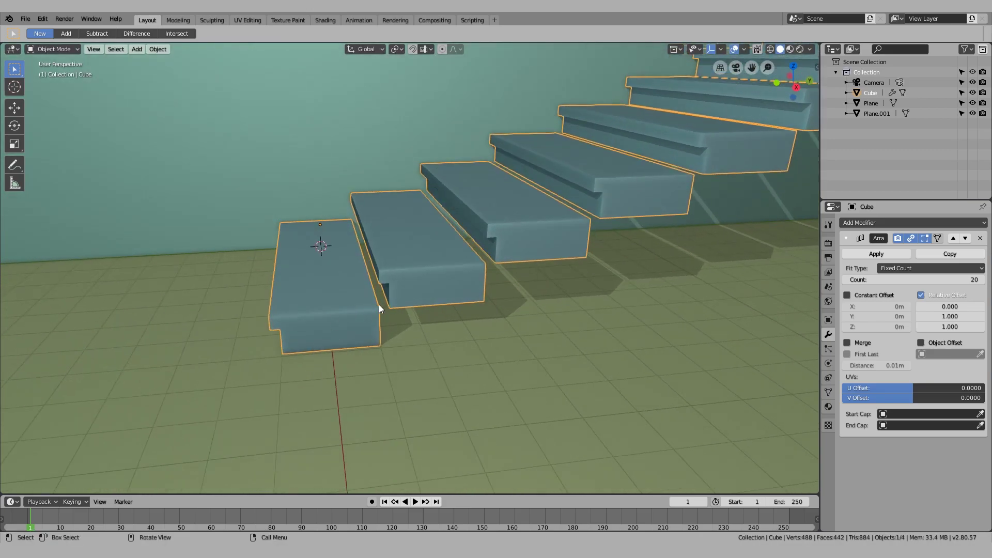
pyautogui.moveTo(379, 308)
pyautogui.mouseDown(button='middle')
pyautogui.moveTo(368, 313)
pyautogui.moveTo(480, 256)
pyautogui.moveTo(520, 283)
pyautogui.moveTo(474, 271)
pyautogui.moveTo(478, 257)
pyautogui.moveTo(456, 270)
pyautogui.moveTo(472, 248)
pyautogui.moveTo(398, 303)
pyautogui.mouseUp(button='middle')
pyautogui.press('Tab')
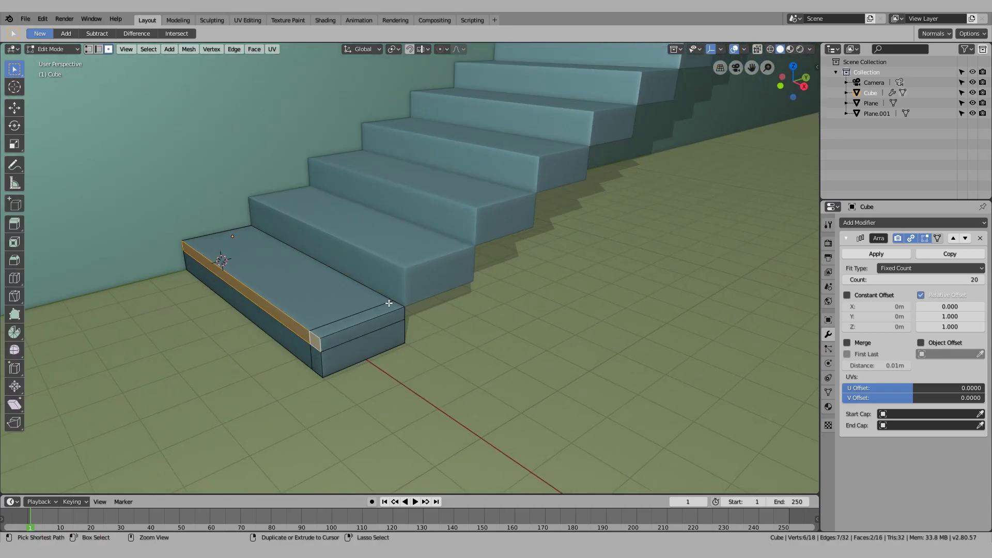
pyautogui.press('Tab')
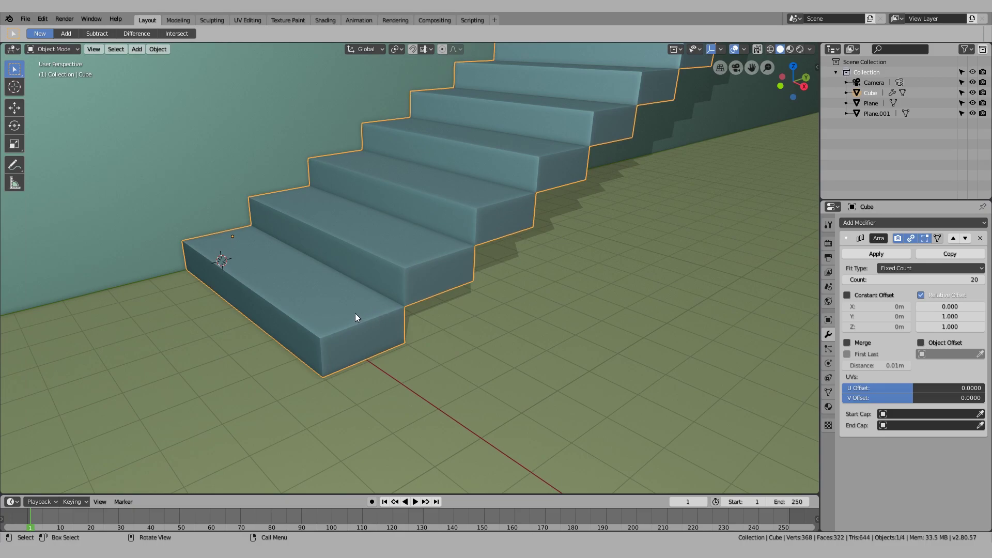
# - Turn off the Array's relative offset and set its constant offset to Y 2 m and Z 0.83939 m, matching the step's dimensions
pyautogui.click(921, 294)
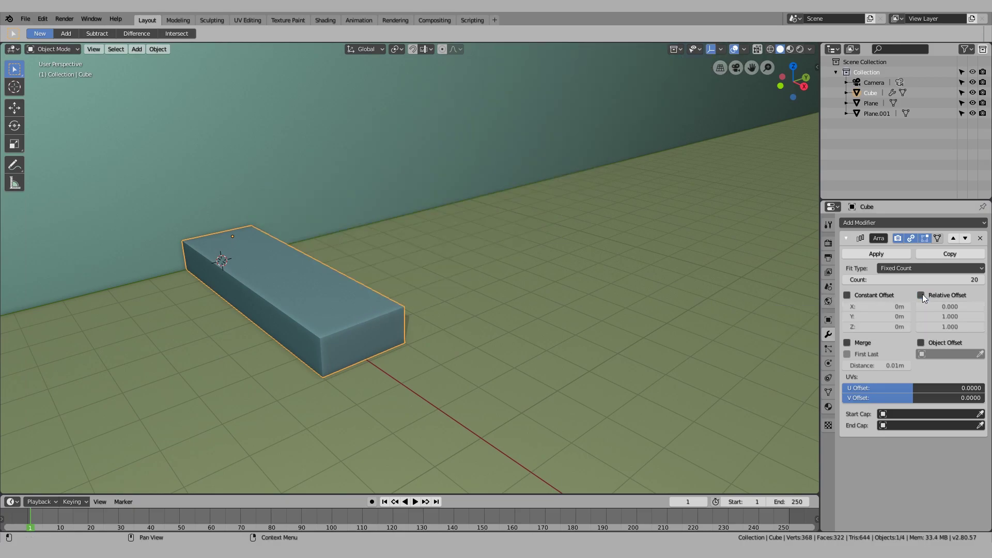
pyautogui.press('n')
pyautogui.moveTo(575, 221); pyautogui.dragTo(640, 217, button='middle')
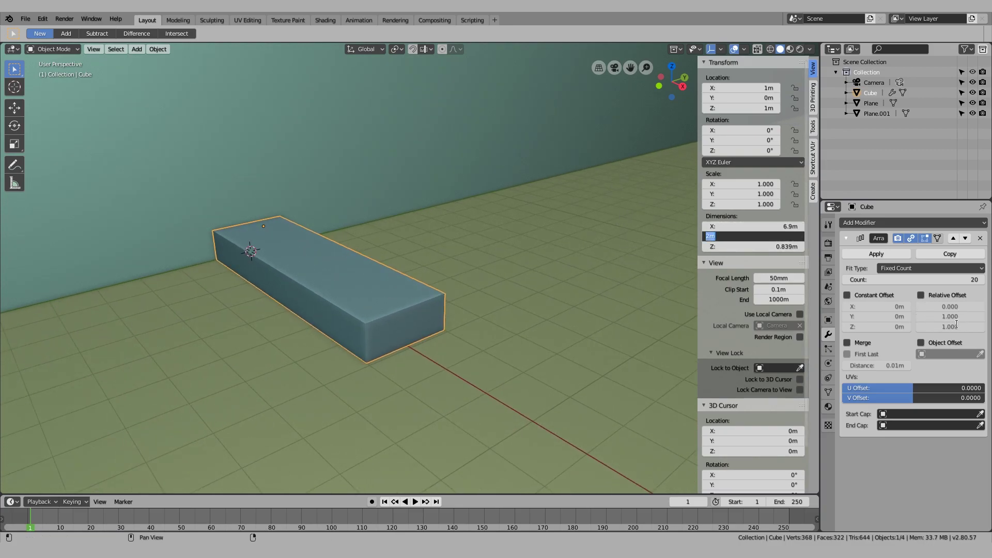
pyautogui.click(894, 315)
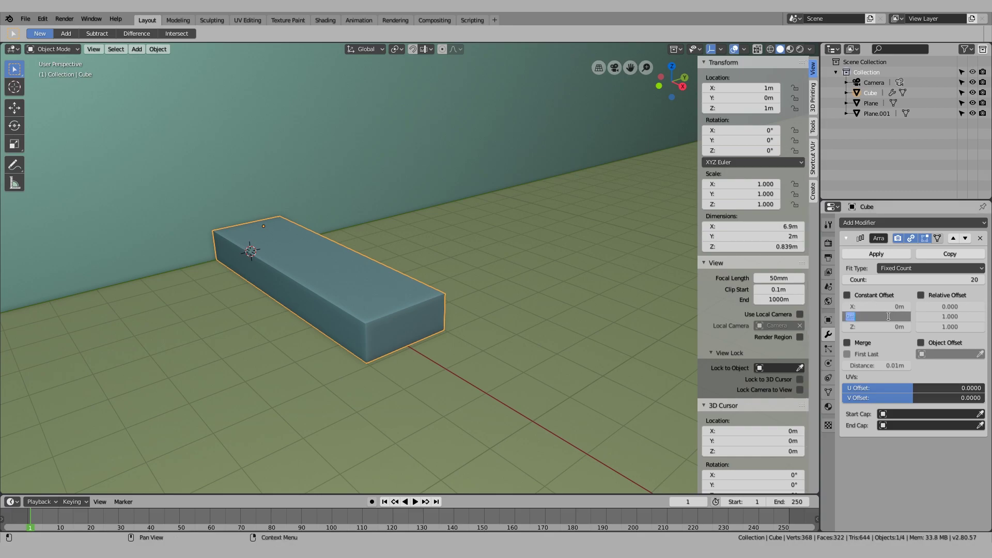
pyautogui.press('Return')
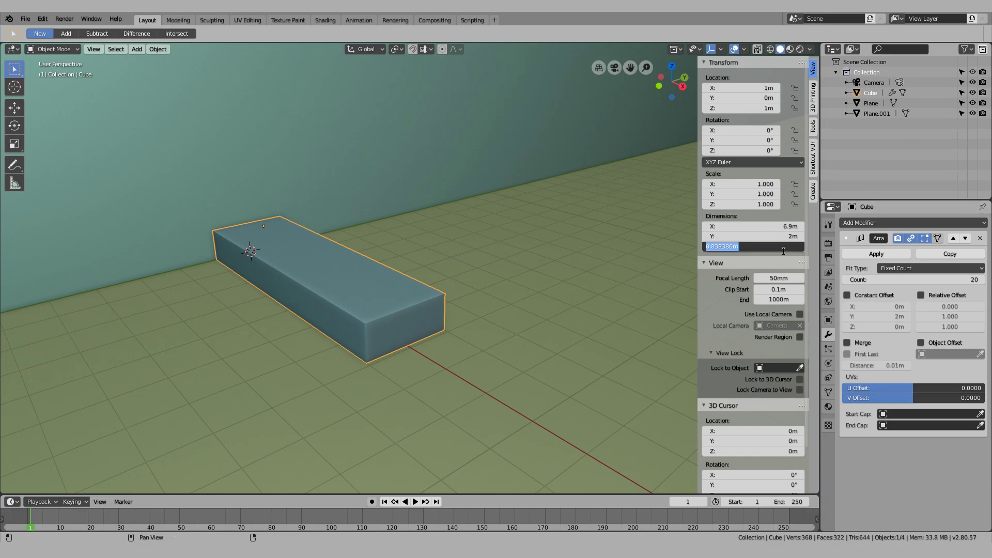
pyautogui.press('Return')
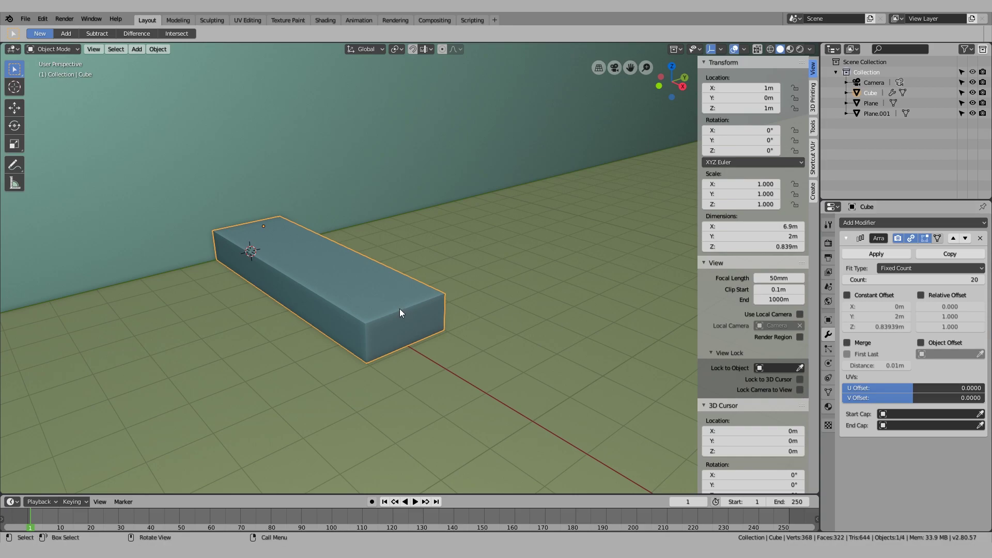
# - Apply the step's location, rotation and scale
pyautogui.hotkey('ctrl', 'a')
pyautogui.click(383, 342)
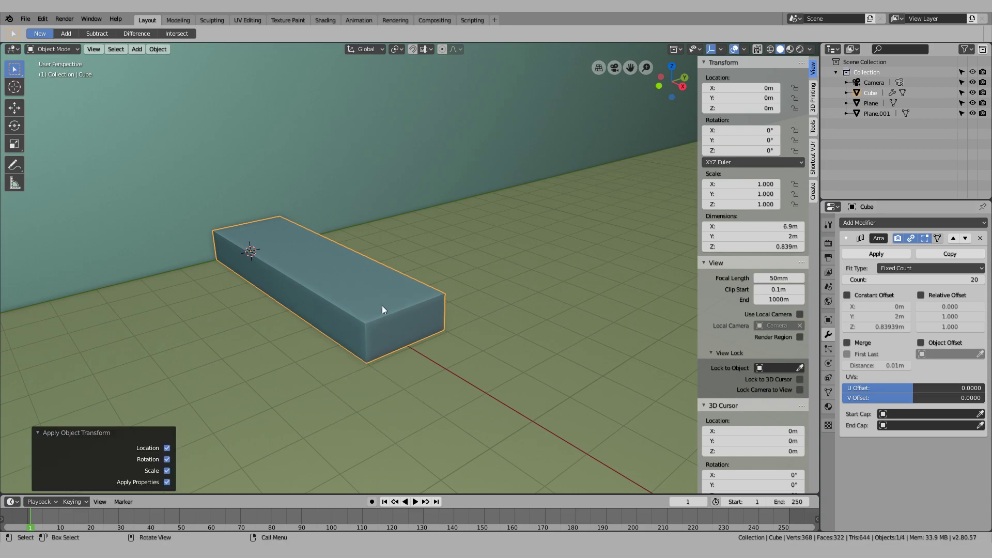
pyautogui.moveTo(383, 305)
pyautogui.mouseDown(button='middle')
pyautogui.moveTo(398, 315)
pyautogui.moveTo(395, 305)
pyautogui.mouseUp(button='middle')
# - Try scaling the step up uniformly, and undo the scaling
pyautogui.press('s')
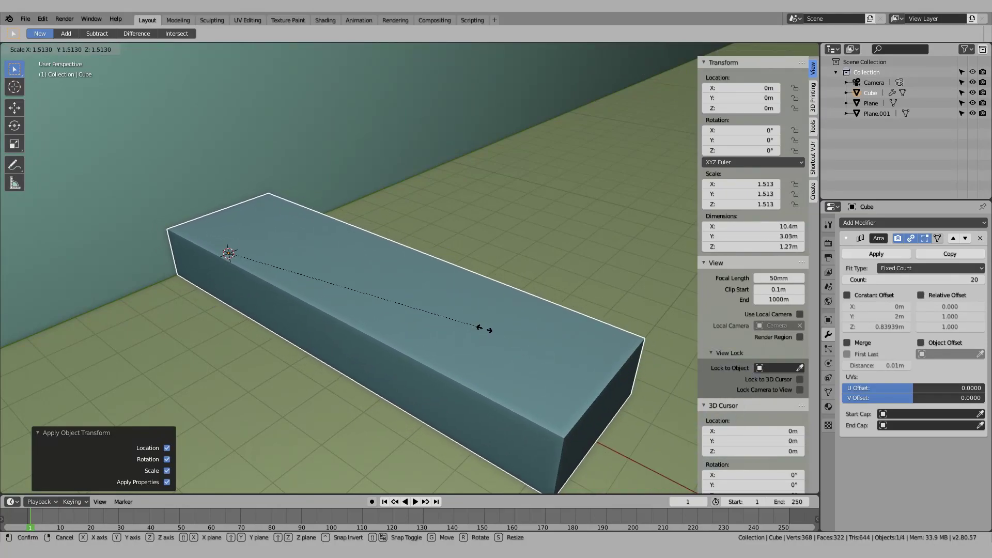
pyautogui.click(466, 333)
pyautogui.hotkey('ctrl', 'a')
pyautogui.hotkey('ctrl', 'z')
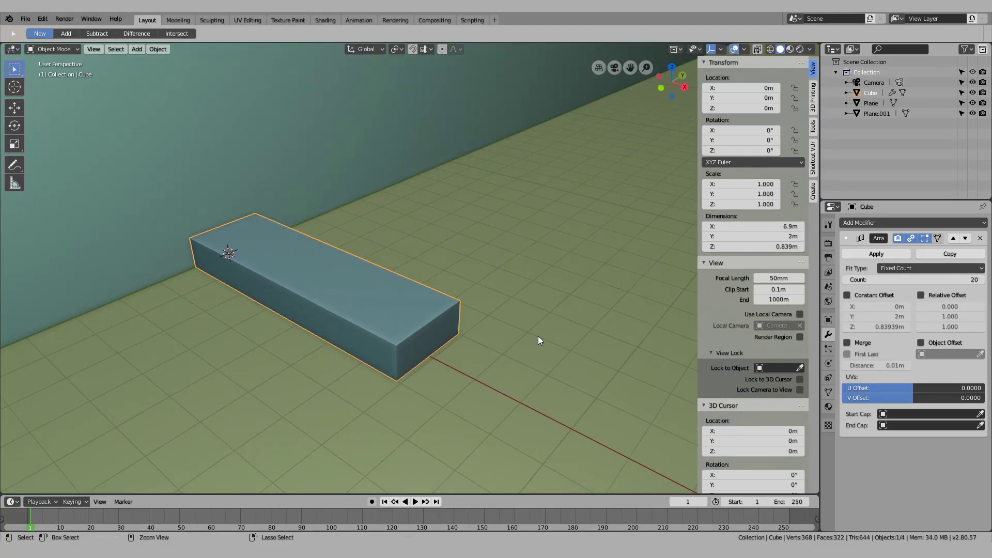
# - Enable the Array modifier's constant offset
pyautogui.moveTo(476, 327); pyautogui.dragTo(435, 318, button='middle')
pyautogui.scroll(-4, 435, 318)
pyautogui.keyDown('shift'); pyautogui.moveTo(456, 278); pyautogui.dragTo(418, 278, button='middle'); pyautogui.keyUp('shift')
pyautogui.scroll(3, 417, 278)
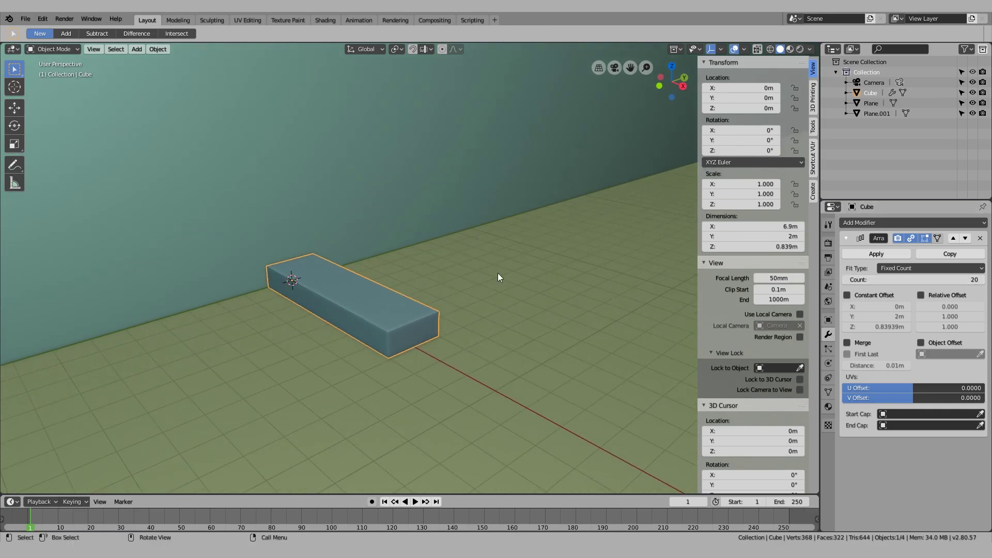
pyautogui.moveTo(497, 273); pyautogui.dragTo(525, 304, button='middle')
pyautogui.click(847, 295)
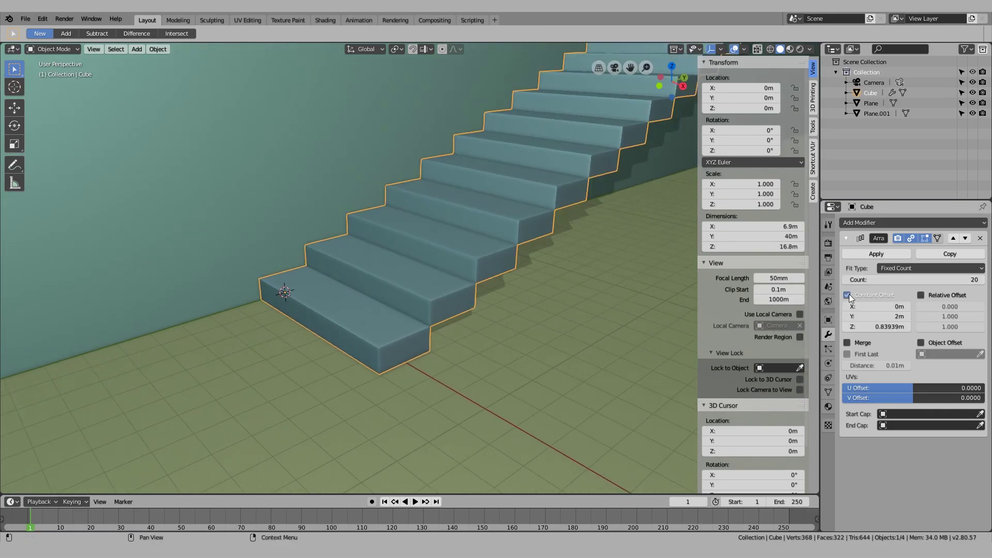
# - Enter Edit Mode on the stairs with the bottom step's upper front faces still selected
pyautogui.moveTo(636, 297); pyautogui.dragTo(473, 265, button='middle')
pyautogui.moveTo(413, 302); pyautogui.dragTo(409, 304, button='middle')
pyautogui.press('Tab')
pyautogui.scroll(2, 317, 362)
pyautogui.keyDown('shift'); pyautogui.moveTo(317, 362); pyautogui.dragTo(339, 359, button='middle'); pyautogui.keyUp('shift')
pyautogui.scroll(2, 362, 330)
pyautogui.press('e')
pyautogui.press('z')
pyautogui.press('z')
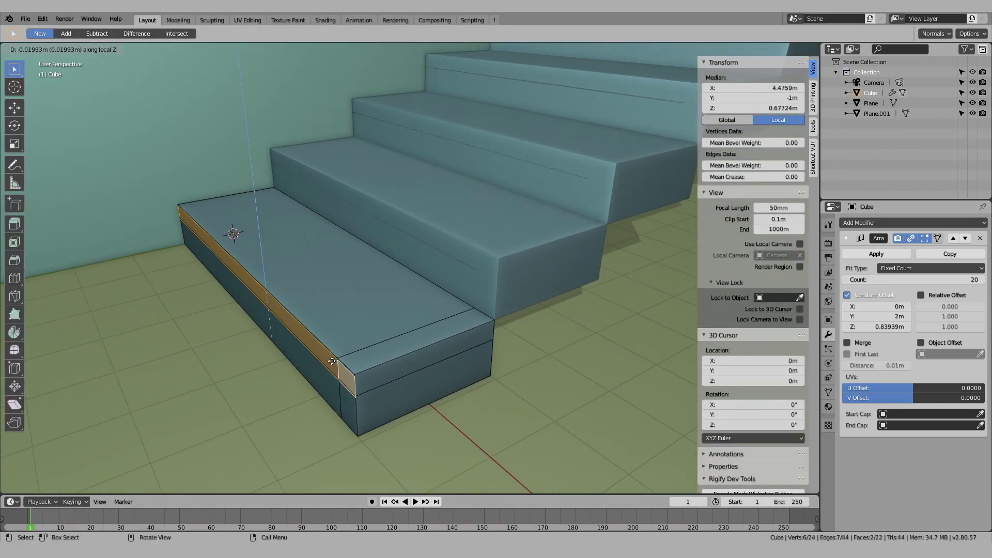
pyautogui.rightClick(339, 361)
pyautogui.hotkey('ctrl', 'z')
pyautogui.press('g')
pyautogui.press('x')
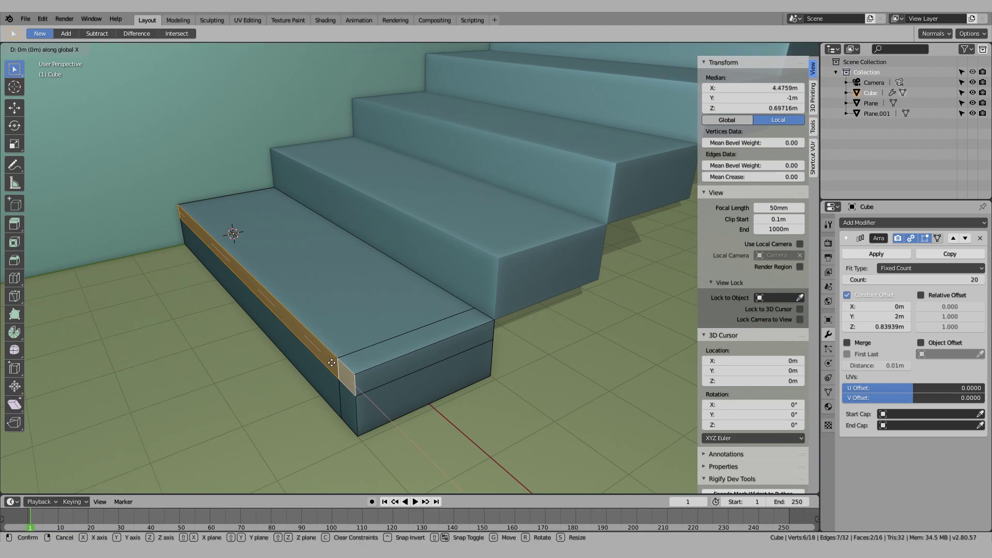
pyautogui.rightClick(332, 363)
# - Extrude the upper front faces about 0.15 m along negative Y to form an overhanging lip on every step
pyautogui.press('y')
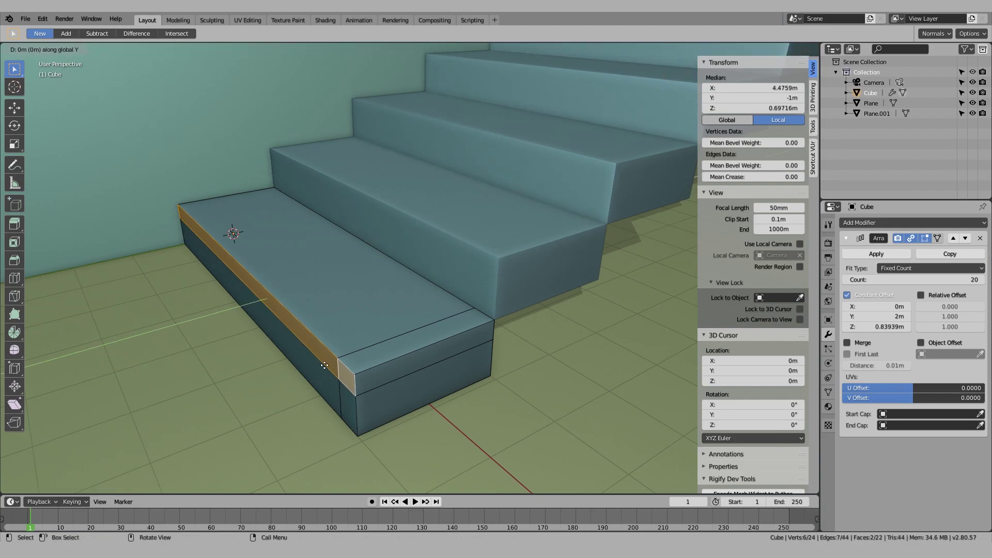
pyautogui.click(329, 366)
pyautogui.press('Tab')
pyautogui.scroll(-4, 335, 362)
pyautogui.moveTo(349, 357); pyautogui.dragTo(394, 342, button='middle')
pyautogui.moveTo(448, 282); pyautogui.dragTo(387, 299, button='middle')
# - Add a lengthwise loop cut to the bottom step near its front edge, with a factor of -0.784
pyautogui.press('Tab')
pyautogui.scroll(6, 388, 300)
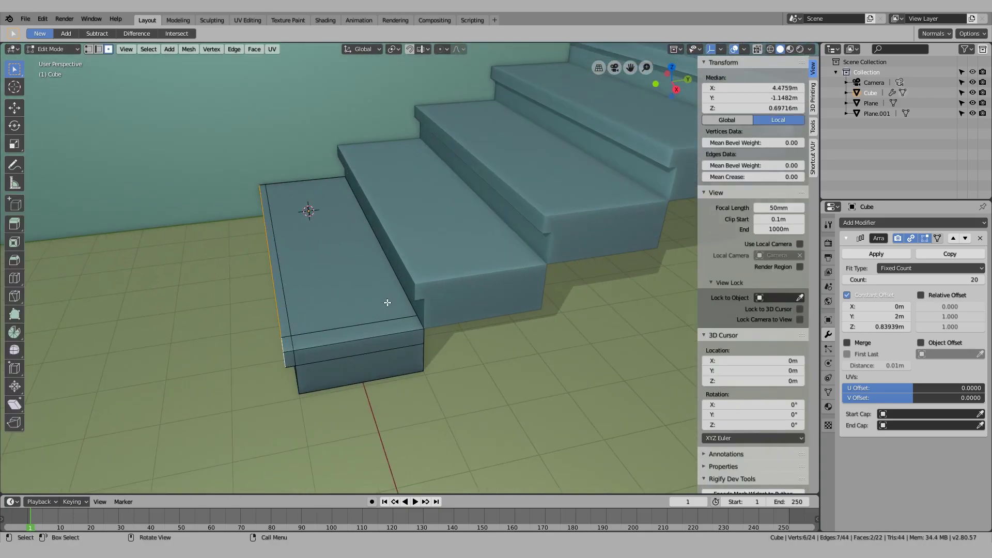
pyautogui.keyDown('shift'); pyautogui.moveTo(341, 340); pyautogui.dragTo(352, 330, button='middle'); pyautogui.keyUp('shift')
pyautogui.hotkey('ctrl', 'r')
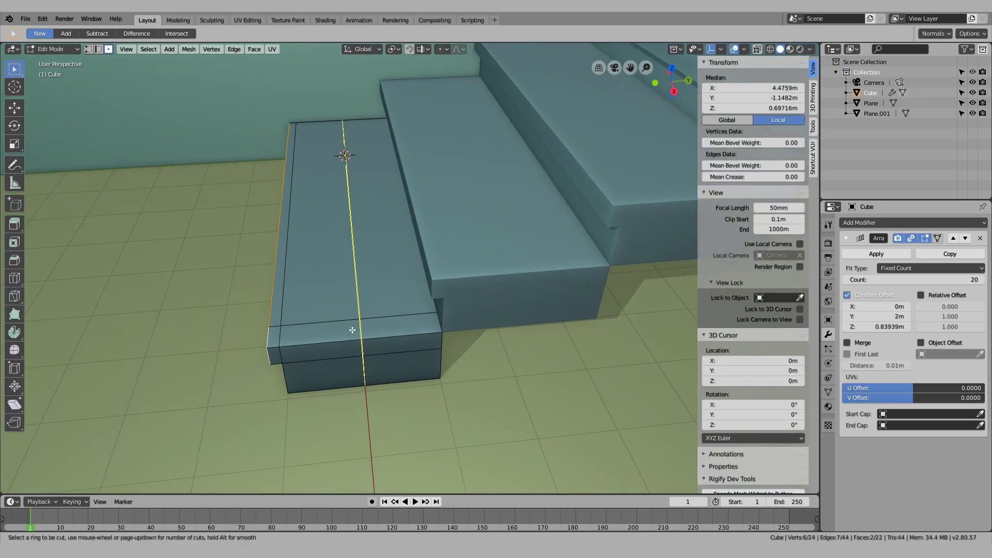
pyautogui.click(353, 330)
pyautogui.click(344, 326)
# - Add a second lengthwise loop cut to the bottom step, slid close to its back edge
pyautogui.press('g')
pyautogui.press('g')
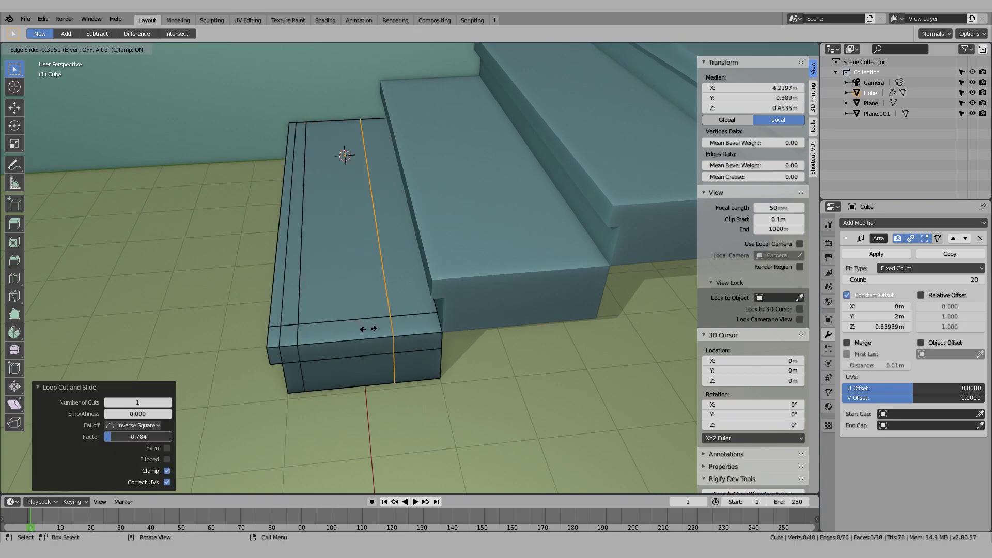
pyautogui.click(398, 334)
pyautogui.press('Tab')
pyautogui.moveTo(399, 334); pyautogui.dragTo(391, 326, button='middle')
# - Set the Array modifier's constant Z offset to 1.1794 m to space the steps apart vertically
pyautogui.press('Tab')
pyautogui.moveTo(879, 317)
pyautogui.mouseDown()
pyautogui.moveTo(904, 316)
pyautogui.moveTo(878, 316)
pyautogui.mouseUp()
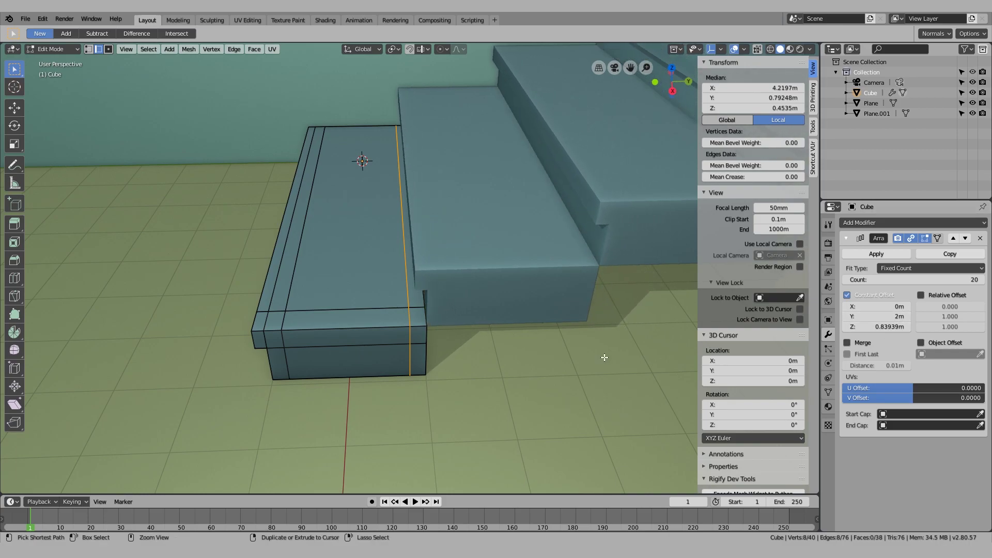
pyautogui.moveTo(562, 359); pyautogui.dragTo(581, 351, button='middle')
pyautogui.moveTo(879, 327); pyautogui.dragTo(897, 326)
pyautogui.moveTo(450, 323); pyautogui.dragTo(495, 301, button='middle')
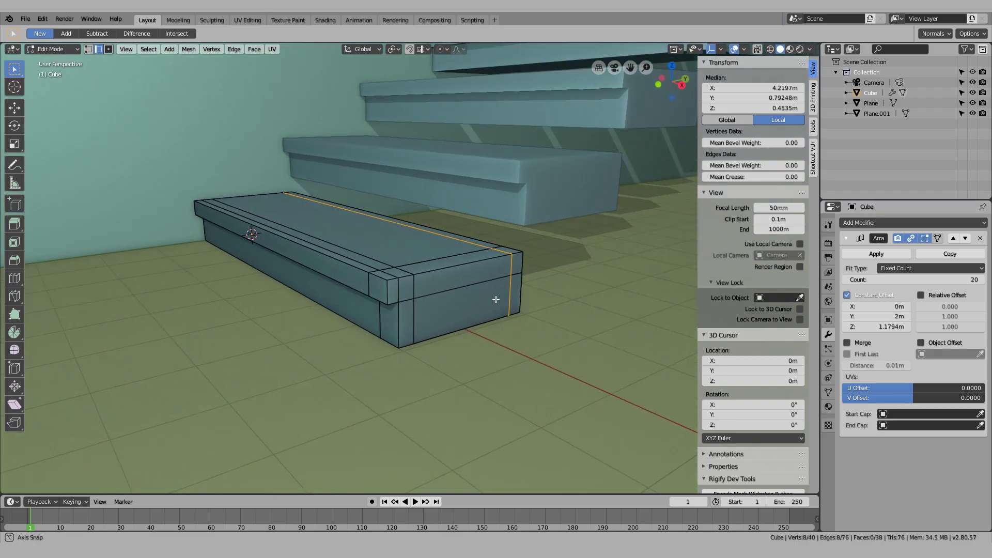
# - Extrude the front and back corner faces at the bottom step's outer end upward about 2.29 m to form two railing posts
pyautogui.scroll(-5, 598, 235)
pyautogui.keyDown('shift'); pyautogui.moveTo(598, 234); pyautogui.dragTo(505, 290, button='middle'); pyautogui.keyUp('shift')
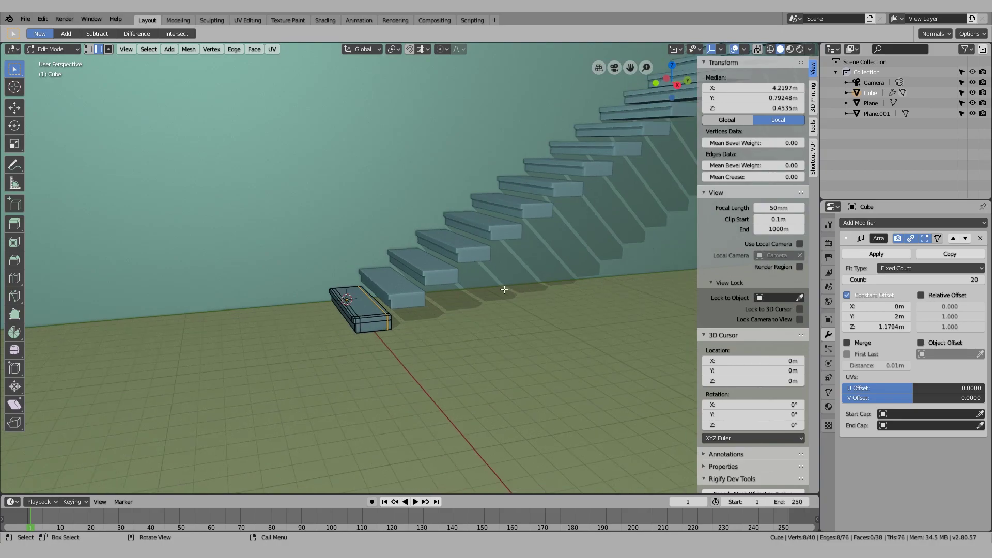
pyautogui.moveTo(382, 291); pyautogui.dragTo(360, 294, button='middle')
pyautogui.press('Tab')
pyautogui.scroll(4, 369, 332)
pyautogui.press('Tab')
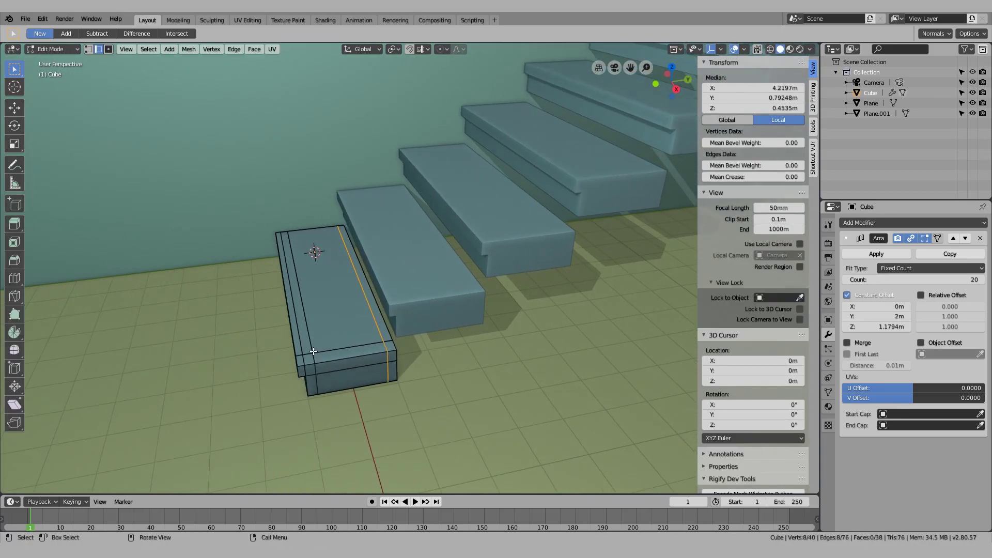
pyautogui.press('3')
pyautogui.moveTo(357, 346); pyautogui.dragTo(323, 351, button='middle')
pyautogui.scroll(3, 324, 351)
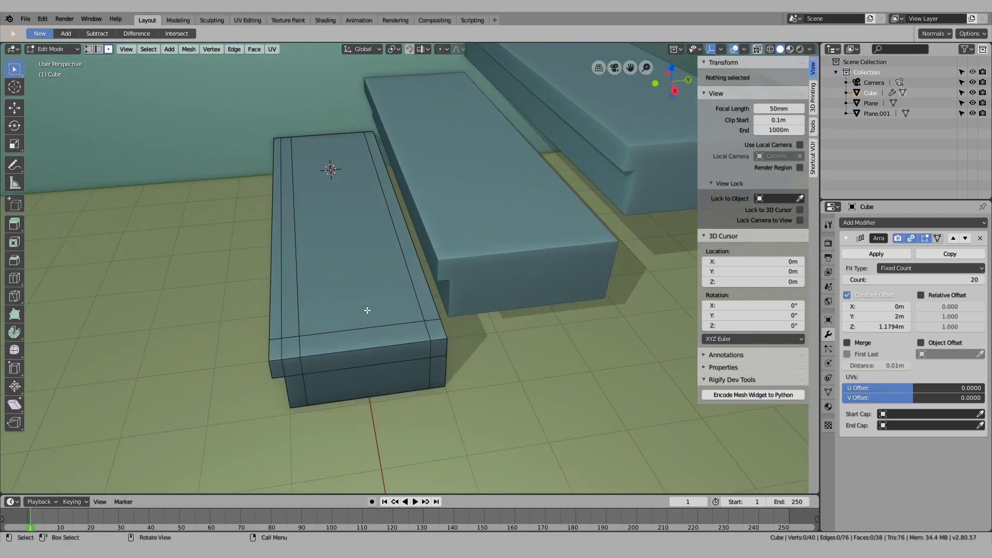
pyautogui.click(289, 350)
pyautogui.moveTo(395, 367); pyautogui.dragTo(374, 322, button='middle')
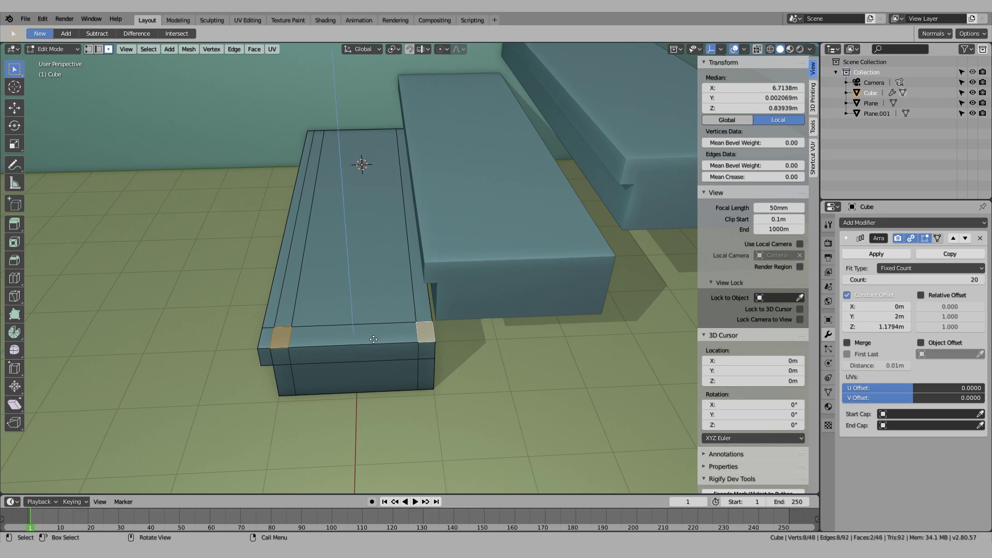
pyautogui.press('e')
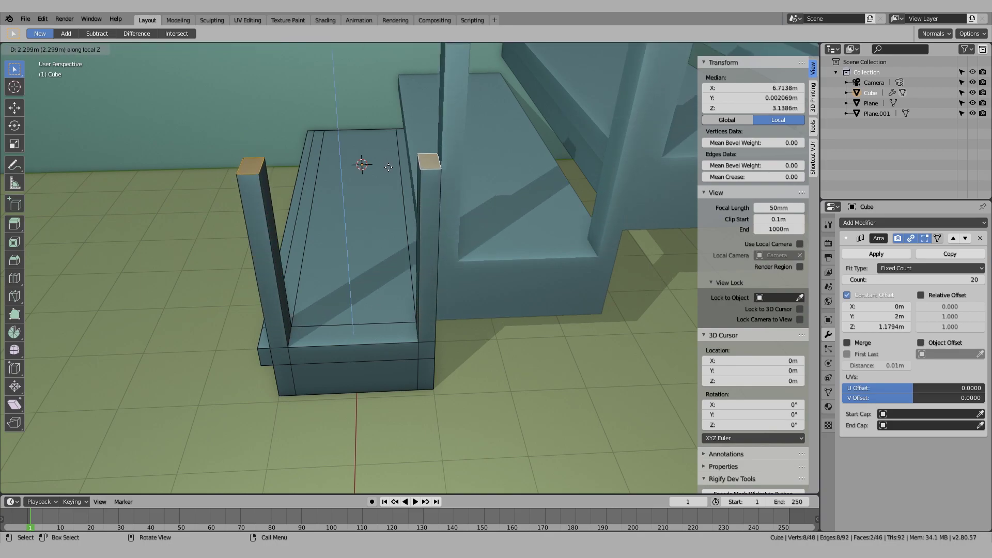
pyautogui.click(389, 145)
# - Select the top face of the bottom step's back post and set the snapping type to Vertex
pyautogui.moveTo(389, 145); pyautogui.dragTo(430, 270, button='middle')
pyautogui.click(439, 279)
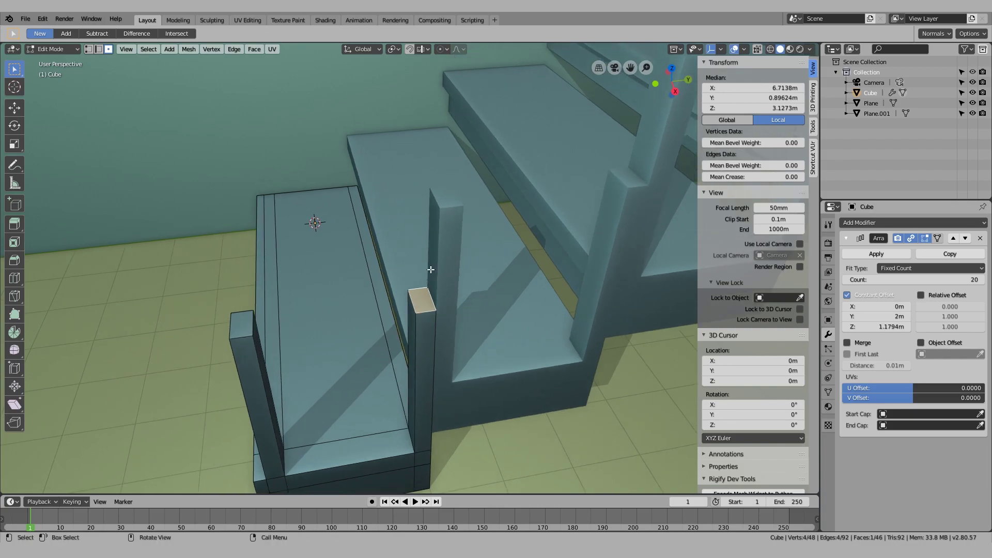
pyautogui.click(417, 50)
pyautogui.click(405, 91)
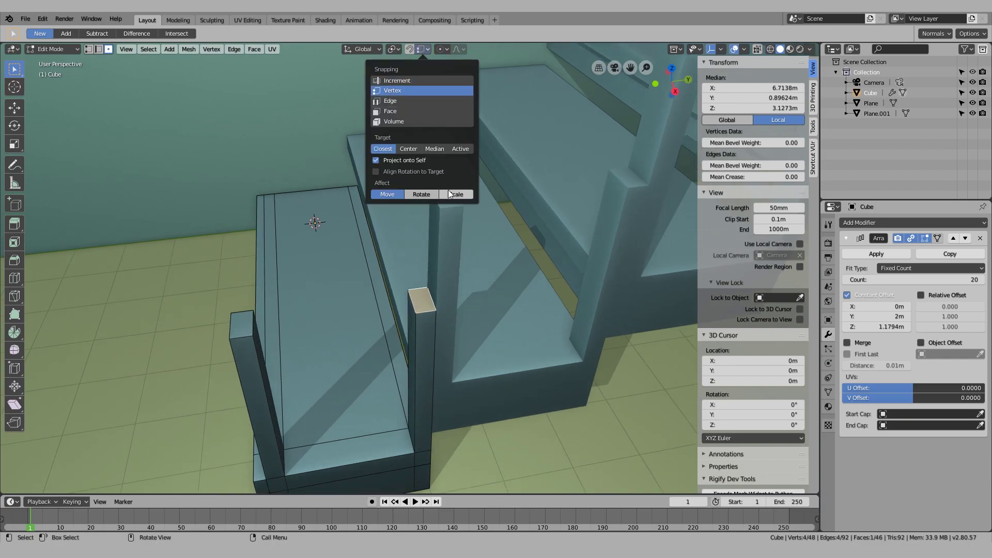
pyautogui.moveTo(448, 194); pyautogui.dragTo(445, 238, button='middle')
# - Try to raise the back post's top face along Z to the height of the second step's front post
pyautogui.press('g')
pyautogui.press('z')
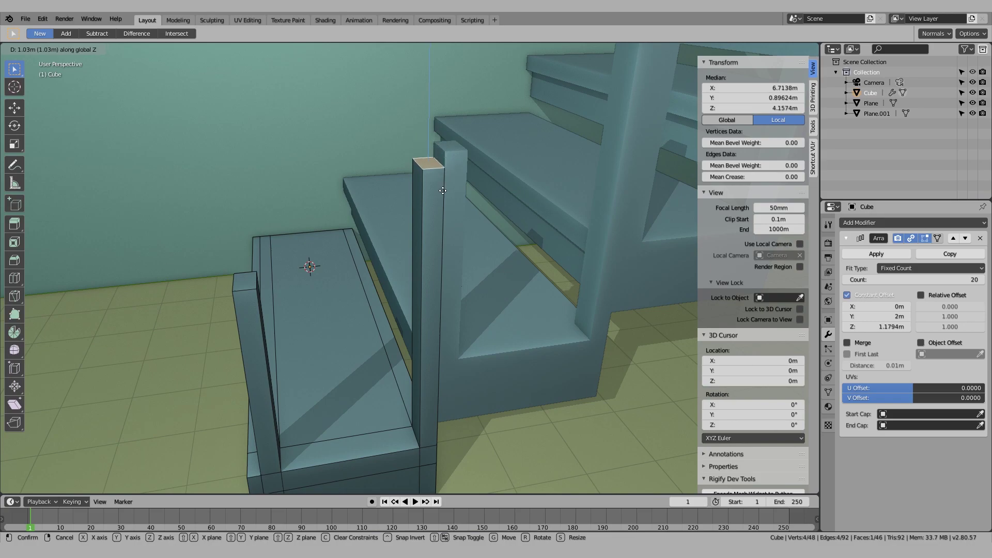
pyautogui.click(447, 181)
# - Add a 2 m plane in Object Mode and snap it to the top of the second step's front post
pyautogui.press('Tab')
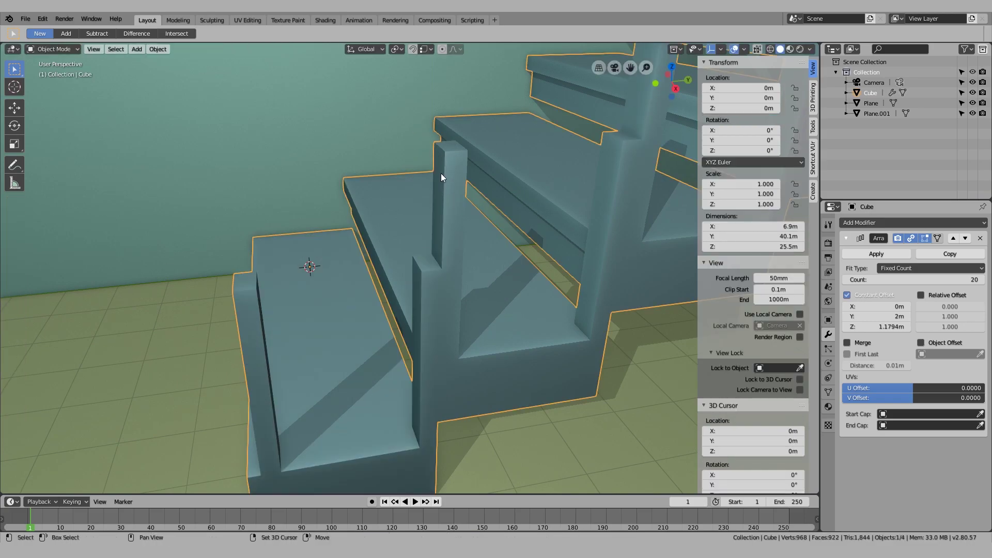
pyautogui.hotkey('shift', 'a')
pyautogui.moveTo(430, 172)
pyautogui.click(475, 173)
pyautogui.press('g')
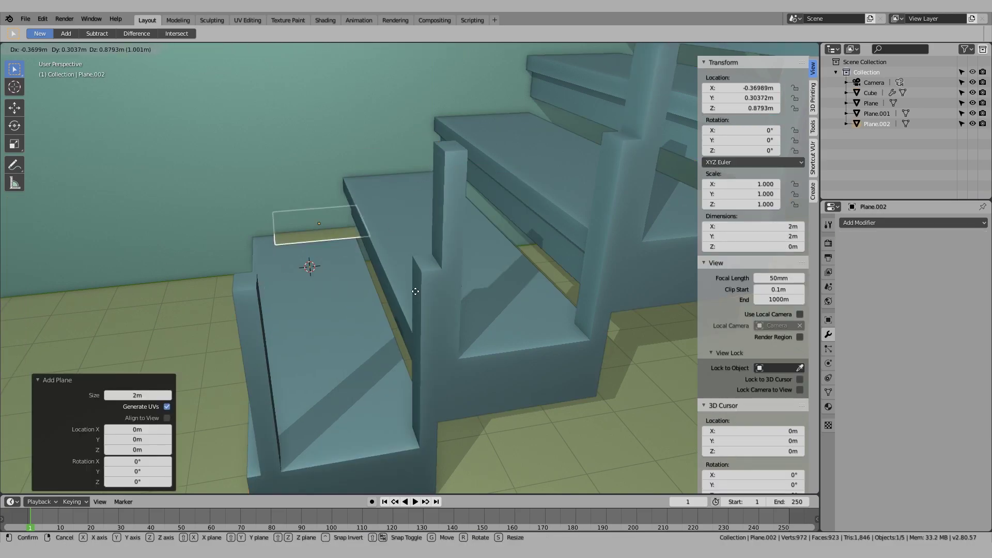
pyautogui.click(447, 179)
pyautogui.press('g')
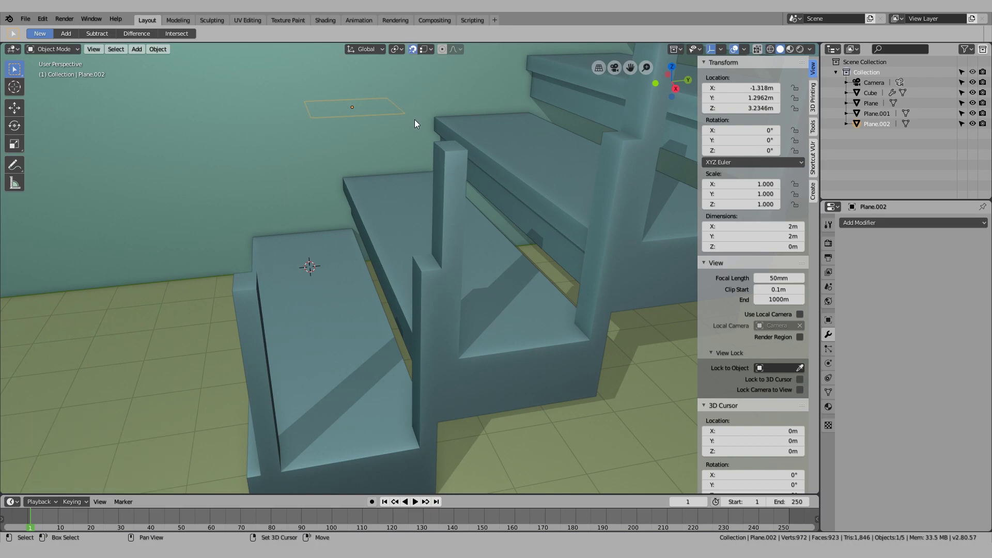
pyautogui.click(453, 154)
pyautogui.moveTo(453, 154); pyautogui.dragTo(458, 178, button='middle')
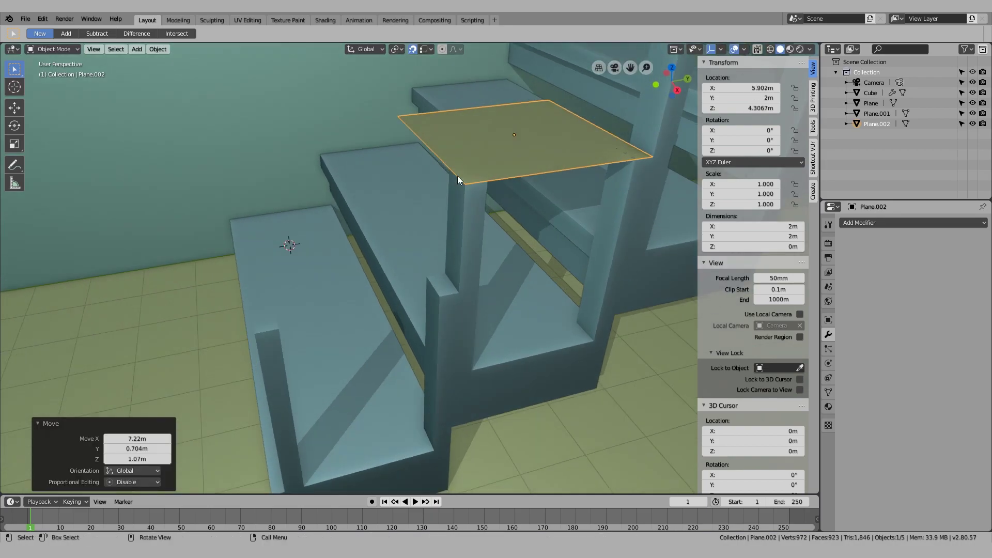
# - Raise the top face of the bottom step's back post 1.18 m along Z, snapping it to the helper plane's height
pyautogui.click(455, 292)
pyautogui.press('Tab')
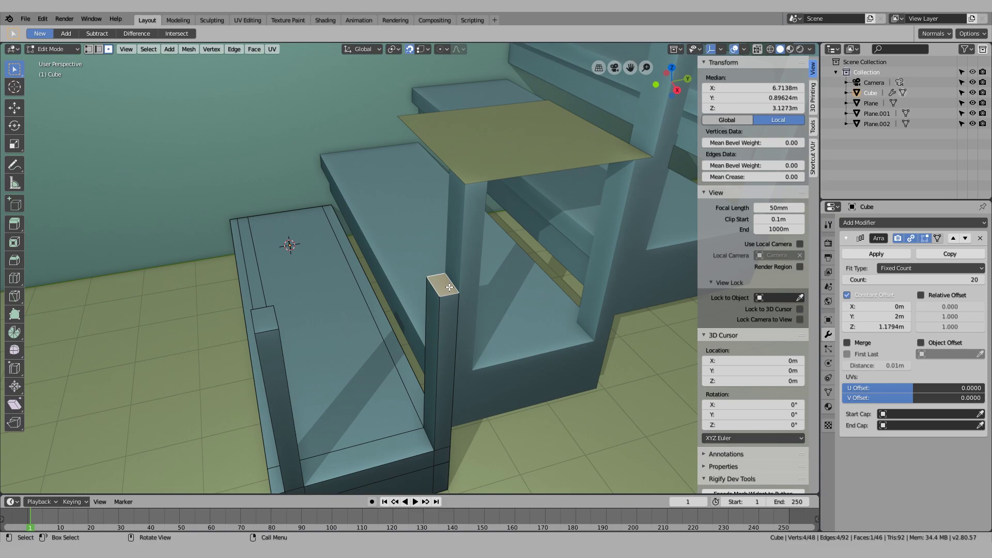
pyautogui.press('g')
pyautogui.press('z')
pyautogui.click(470, 189)
pyautogui.moveTo(470, 188); pyautogui.dragTo(461, 213, button='middle')
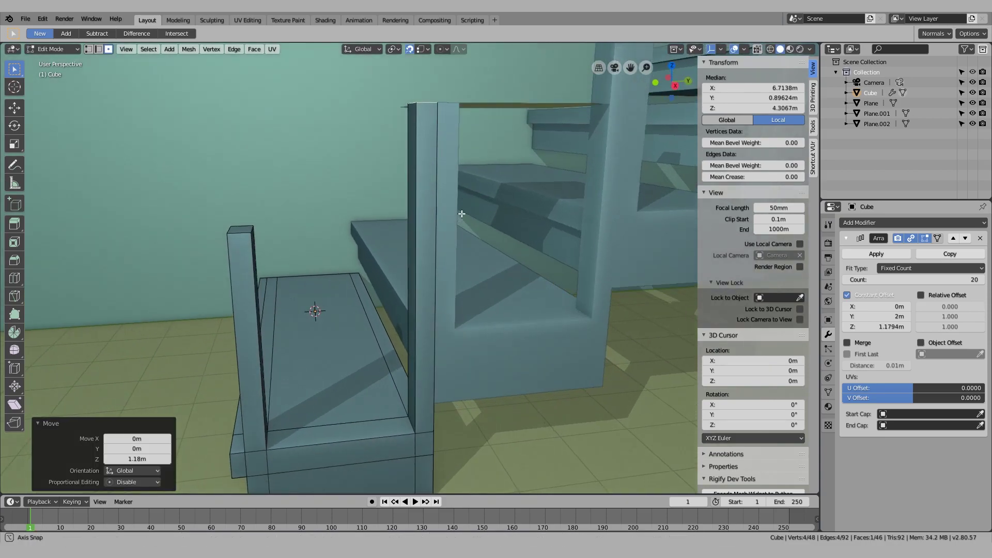
# - Examine how the raised back post lines up with the second step's front post and the helper plane
pyautogui.keyDown('shift'); pyautogui.moveTo(437, 136); pyautogui.dragTo(442, 186, button='middle'); pyautogui.keyUp('shift')
pyautogui.scroll(2, 442, 186)
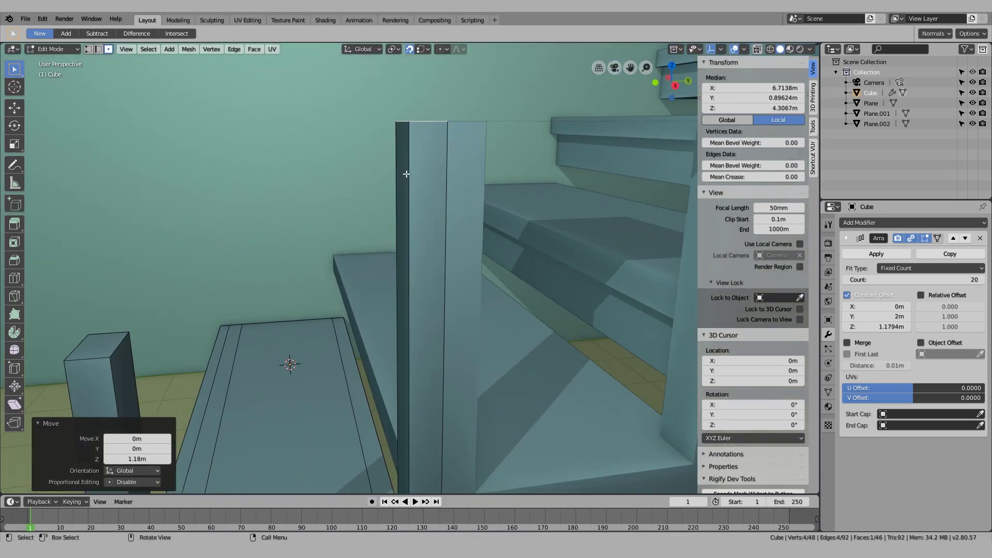
pyautogui.scroll(-4, 407, 174)
pyautogui.keyDown('shift'); pyautogui.moveTo(299, 239); pyautogui.dragTo(347, 206, button='middle'); pyautogui.keyUp('shift')
pyautogui.moveTo(347, 206); pyautogui.dragTo(331, 222, button='middle')
pyautogui.scroll(-3, 241, 281)
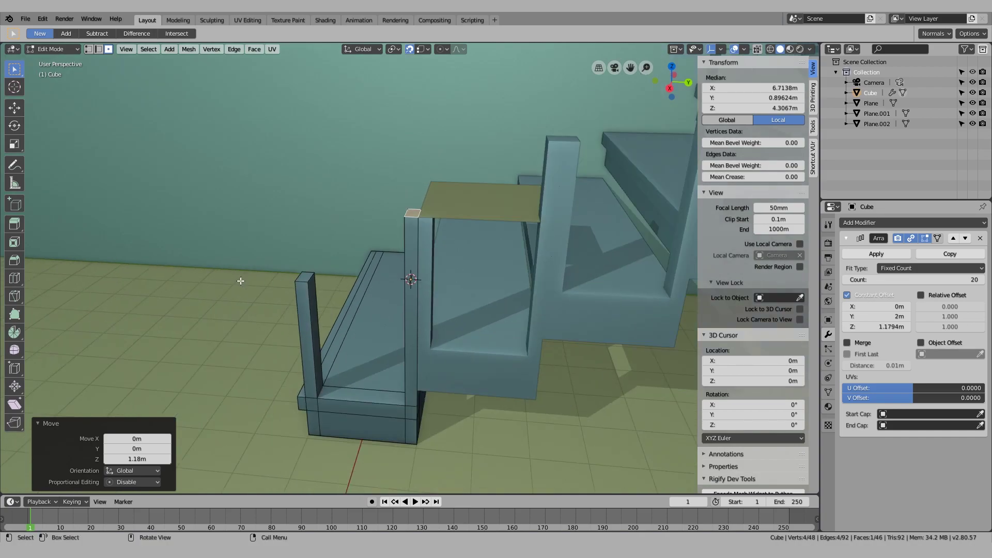
pyautogui.scroll(-4, 241, 282)
pyautogui.scroll(6, 330, 270)
pyautogui.scroll(-1, 344, 247)
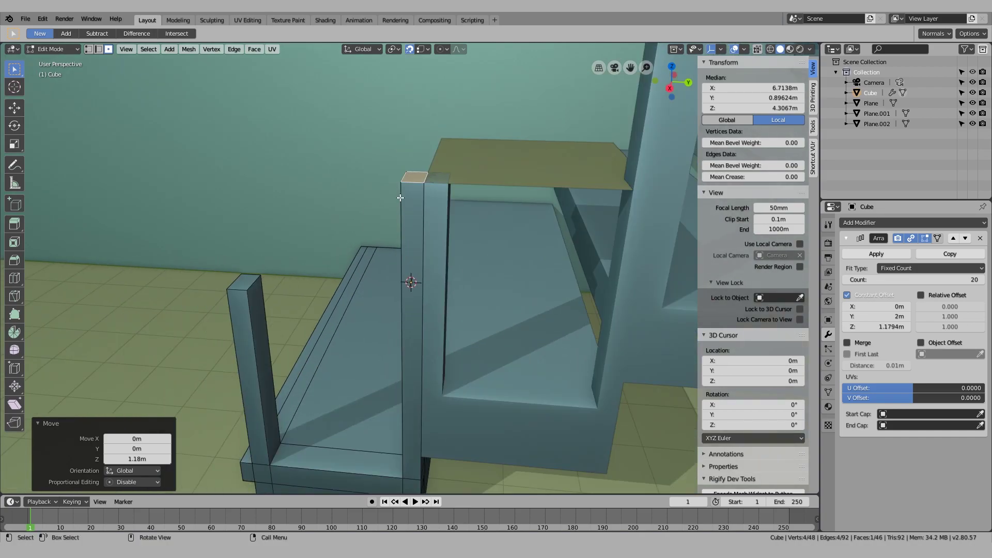
# - Lower the front edge of the back post's top face by about 0.314 m along Z to slope the post's top
pyautogui.moveTo(400, 198); pyautogui.dragTo(429, 192, button='middle')
pyautogui.scroll(2, 431, 193)
pyautogui.press('2')
pyautogui.click(468, 128)
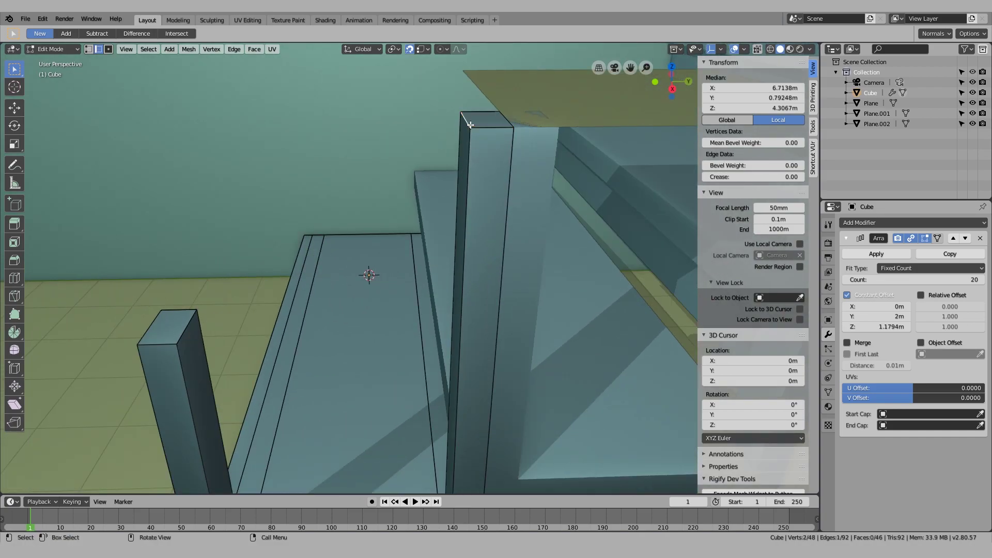
pyautogui.press('g')
pyautogui.press('z')
pyautogui.click(466, 184)
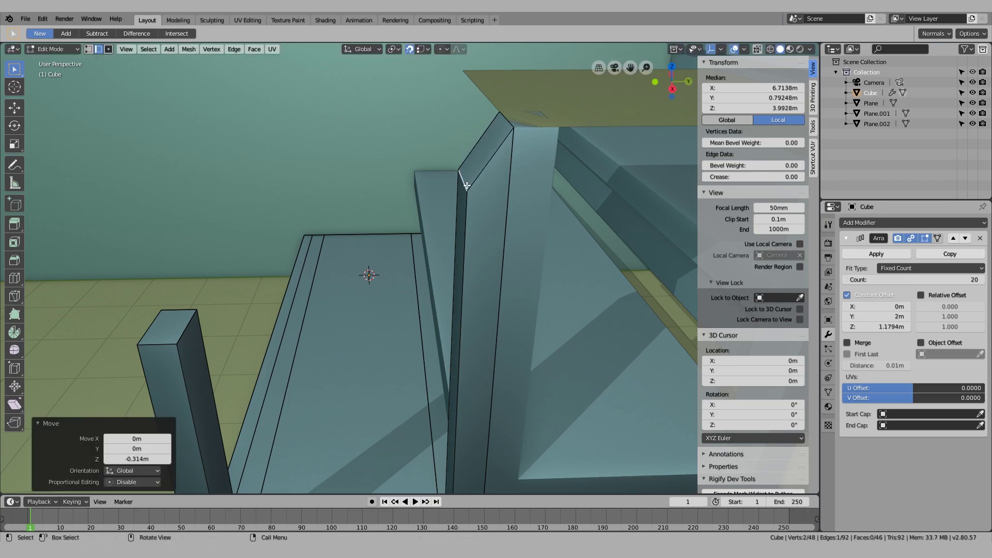
# - Lower the back edge of the front post's top face by about 0.11 m along Z
pyautogui.keyDown('shift'); pyautogui.moveTo(206, 321); pyautogui.dragTo(234, 224, button='middle'); pyautogui.keyUp('shift')
pyautogui.click(231, 224)
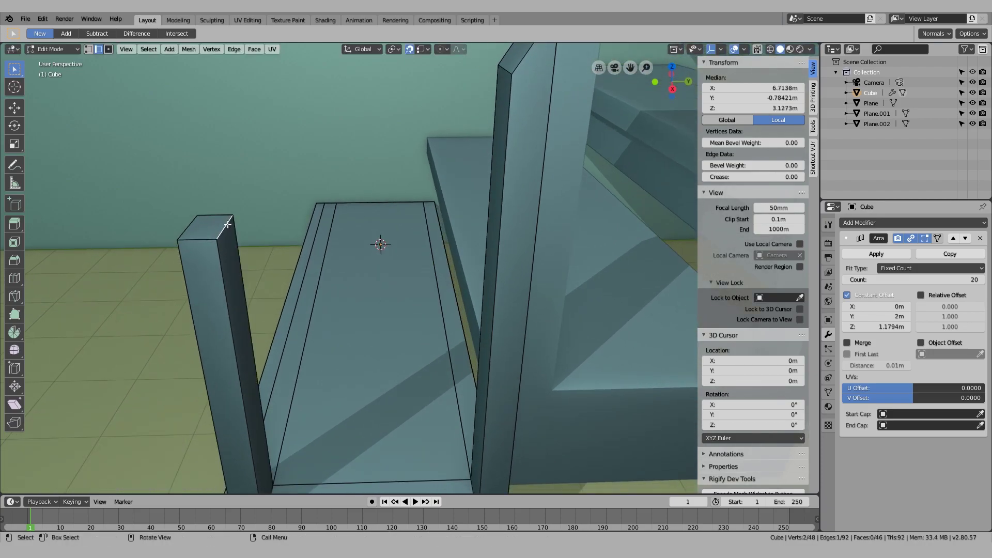
pyautogui.scroll(-4, 227, 224)
pyautogui.scroll(2, 310, 210)
pyautogui.press('g')
pyautogui.press('z')
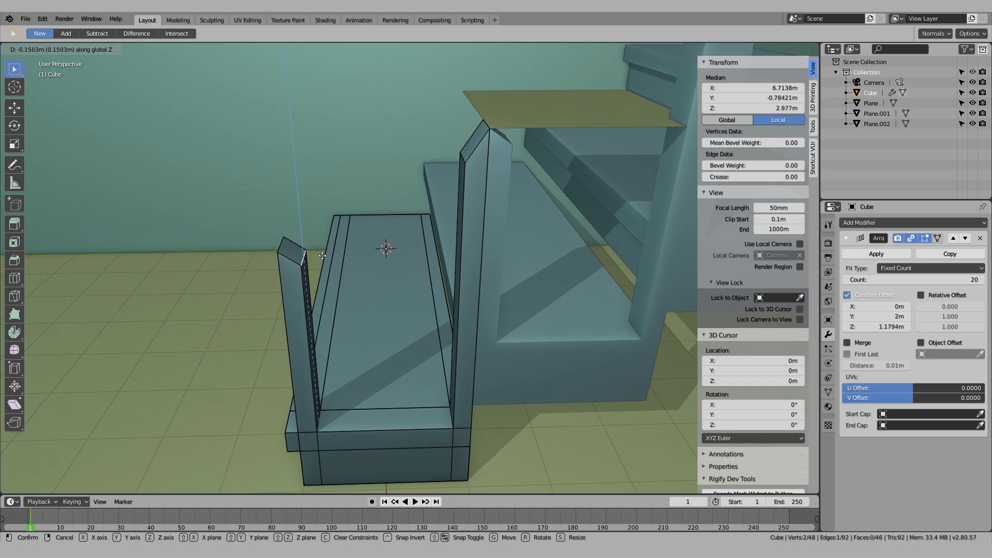
pyautogui.click(321, 252)
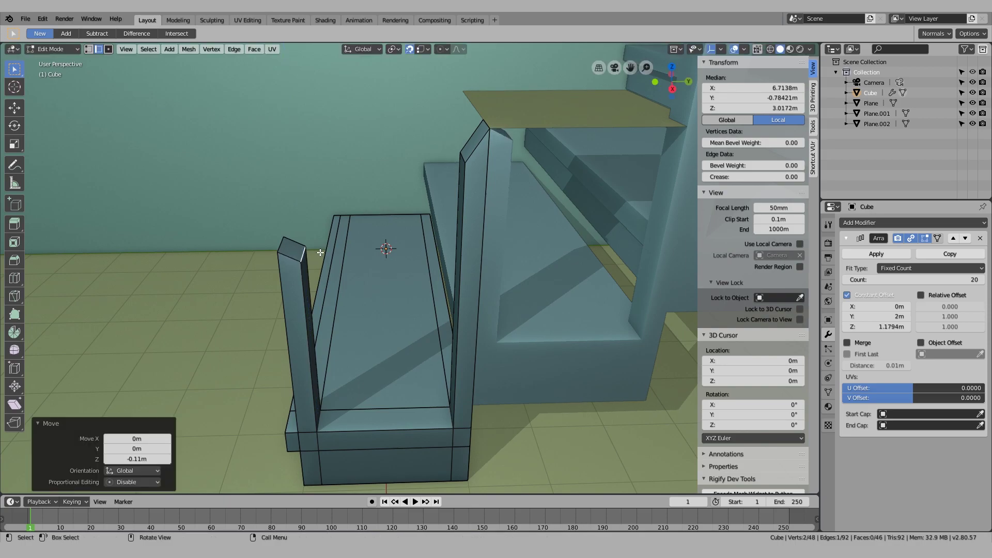
# - Fill a face between the front post's front top edge and the back post's back top edge as the handrail's top surface
pyautogui.click(287, 246)
pyautogui.moveTo(478, 131); pyautogui.dragTo(531, 148, button='middle')
pyautogui.press('f')
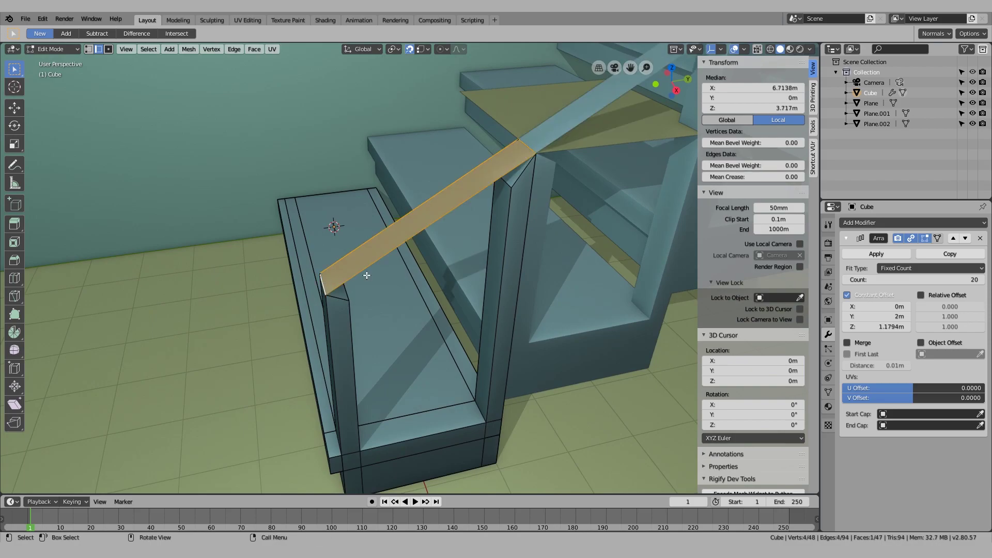
pyautogui.moveTo(365, 274); pyautogui.dragTo(428, 243, button='middle')
pyautogui.press('Tab')
pyautogui.moveTo(436, 205)
pyautogui.mouseDown(button='middle')
pyautogui.moveTo(456, 196)
pyautogui.moveTo(451, 191)
pyautogui.moveTo(434, 215)
pyautogui.mouseUp(button='middle')
pyautogui.scroll(-4, 455, 196)
pyautogui.scroll(4, 459, 186)
# - Fill a face between the lowered top edges of the two posts as the handrail's underside
pyautogui.press('Tab')
pyautogui.click(475, 187)
pyautogui.scroll(1, 465, 197)
pyautogui.keyDown('shift'); pyautogui.click(243, 301); pyautogui.keyUp('shift')
pyautogui.press('f')
# - Fill the outer and inner side faces of the handrail between the sloped tops of the two posts
pyautogui.click(229, 317)
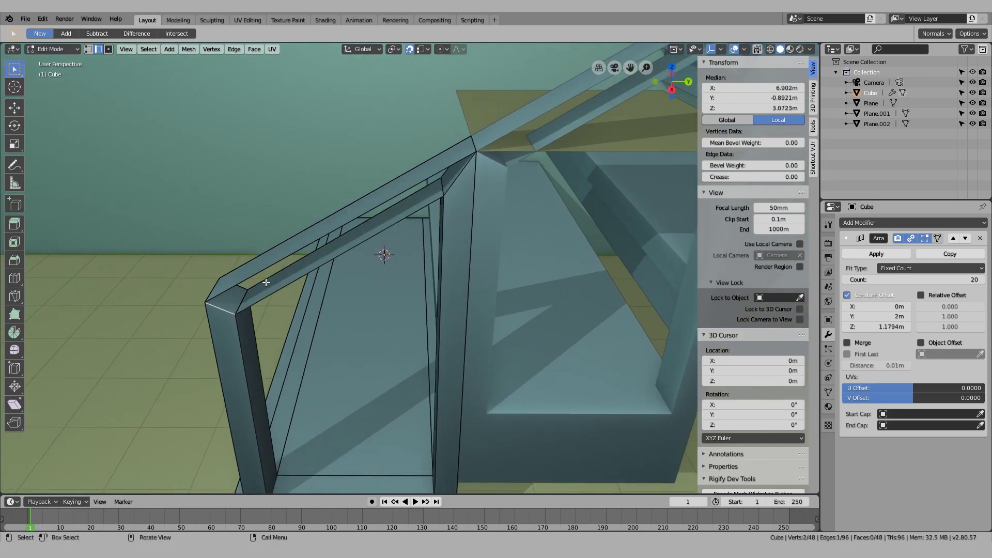
pyautogui.keyDown('shift'); pyautogui.click(457, 182); pyautogui.keyUp('shift')
pyautogui.moveTo(457, 182); pyautogui.dragTo(549, 113, button='middle')
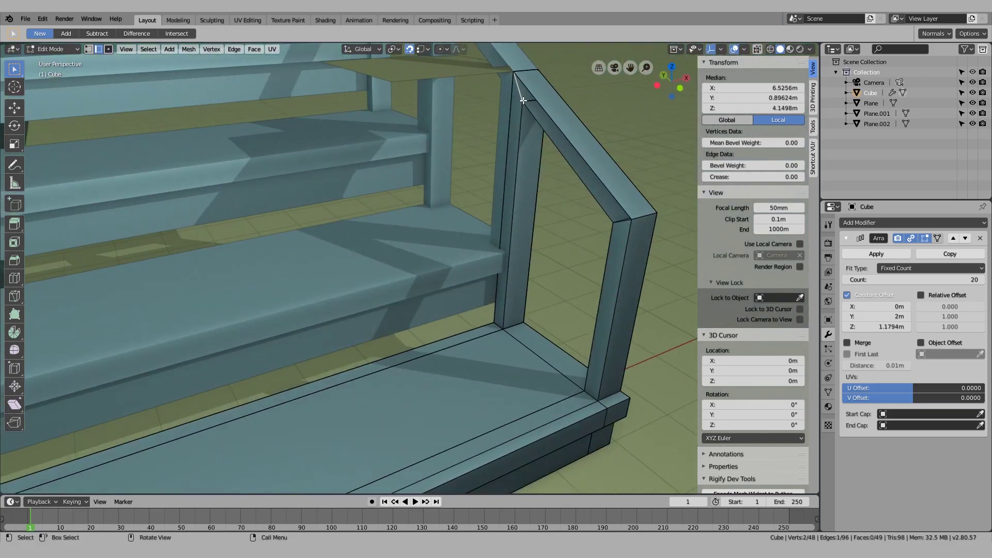
pyautogui.click(625, 225)
# - Delete the helper plane in Object Mode
pyautogui.press('Tab')
pyautogui.moveTo(624, 225); pyautogui.dragTo(456, 210, button='middle')
pyautogui.scroll(-5, 479, 214)
pyautogui.click(485, 174)
pyautogui.press('Delete')
pyautogui.scroll(-2, 489, 182)
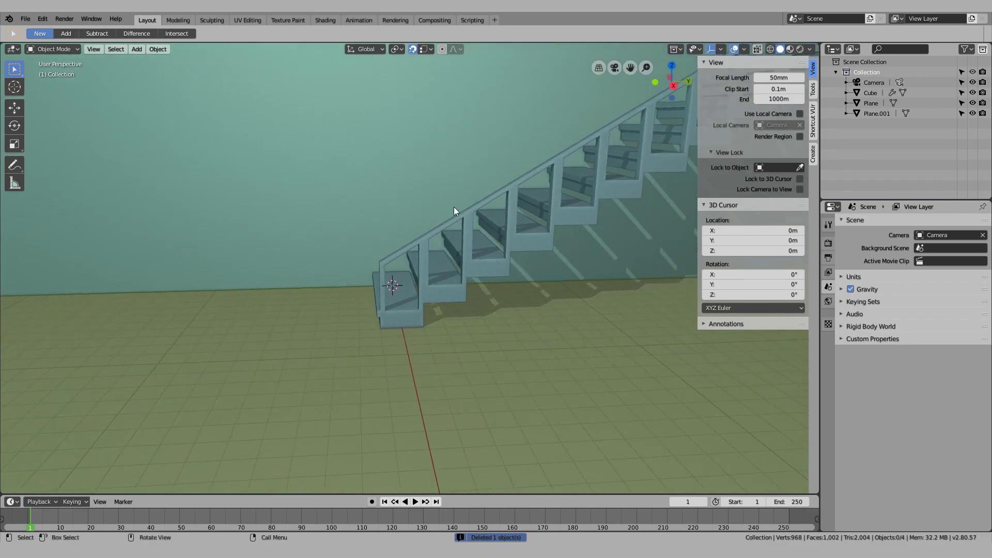
# - Try to move the front-facing side of the bottom step's back post along Y to make the post thinner
pyautogui.scroll(3, 414, 328)
pyautogui.click(432, 334)
pyautogui.press('Tab')
pyautogui.scroll(3, 348, 370)
pyautogui.moveTo(347, 370); pyautogui.dragTo(354, 359, button='middle')
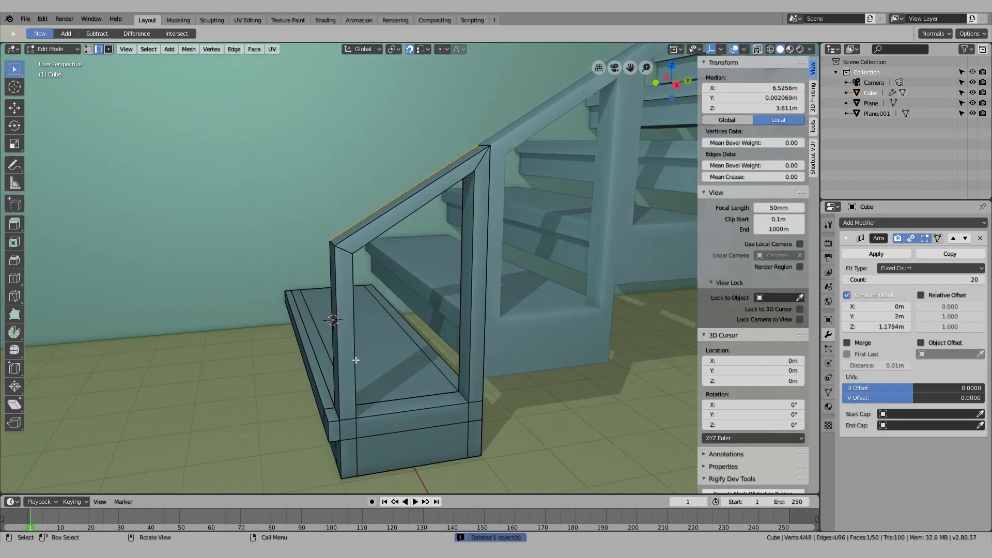
pyautogui.keyDown('shift'); pyautogui.moveTo(450, 318); pyautogui.dragTo(426, 318, button='middle'); pyautogui.keyUp('shift')
pyautogui.click(449, 279)
pyautogui.press('g')
pyautogui.press('x')
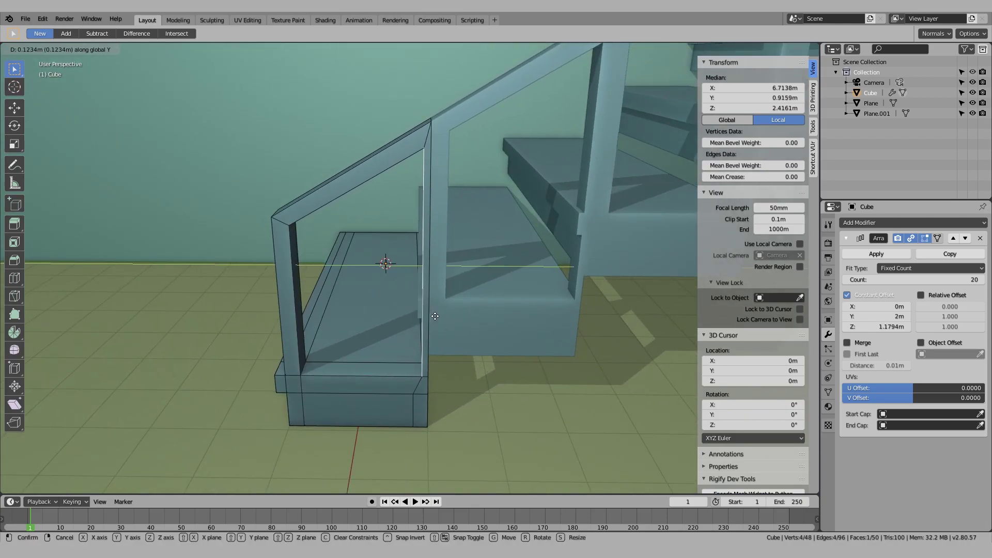
pyautogui.click(437, 316)
pyautogui.scroll(-4, 418, 306)
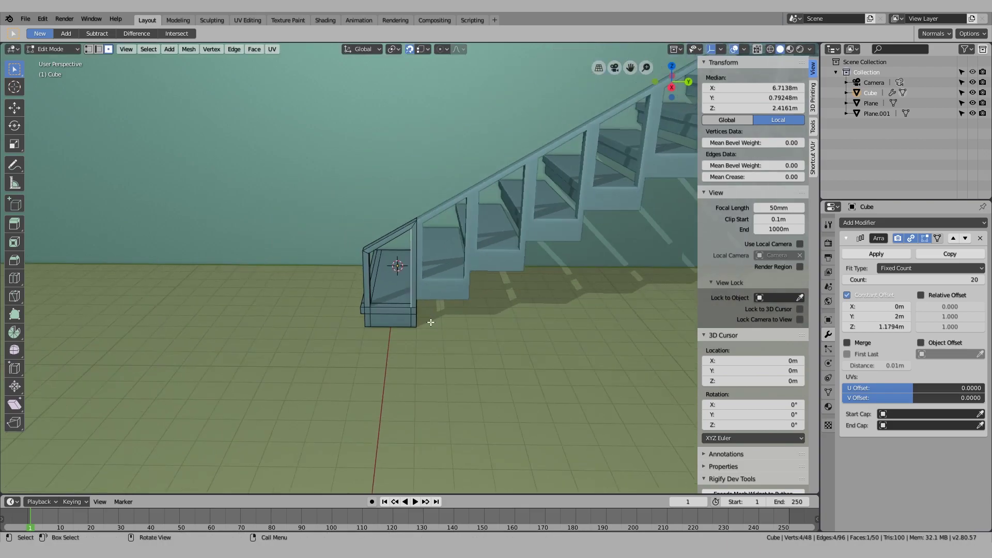
# - Examine the whole staircase and its continuous handrail from several angles in Object Mode, with the staircase deselected
pyautogui.press('Tab')
pyautogui.scroll(4, 418, 308)
pyautogui.moveTo(445, 299); pyautogui.dragTo(459, 299, button='middle')
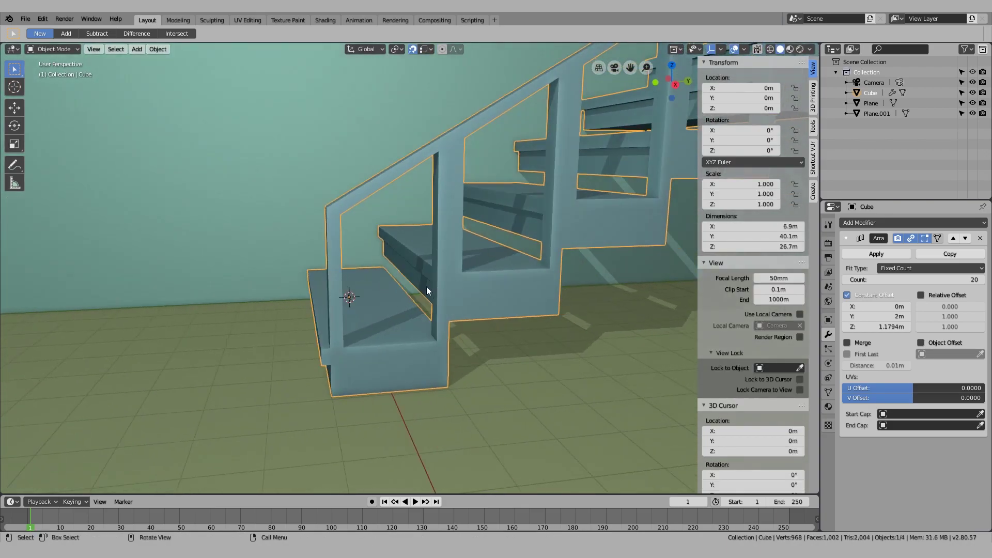
pyautogui.moveTo(427, 287); pyautogui.dragTo(391, 302, button='middle')
pyautogui.moveTo(418, 342); pyautogui.dragTo(337, 333, button='middle')
pyautogui.scroll(-5, 337, 333)
pyautogui.keyDown('shift'); pyautogui.moveTo(370, 236); pyautogui.dragTo(364, 371, button='middle'); pyautogui.keyUp('shift')
pyautogui.scroll(-5, 352, 352)
pyautogui.scroll(4, 367, 368)
pyautogui.keyDown('shift'); pyautogui.moveTo(368, 328); pyautogui.dragTo(354, 320, button='middle'); pyautogui.keyUp('shift')
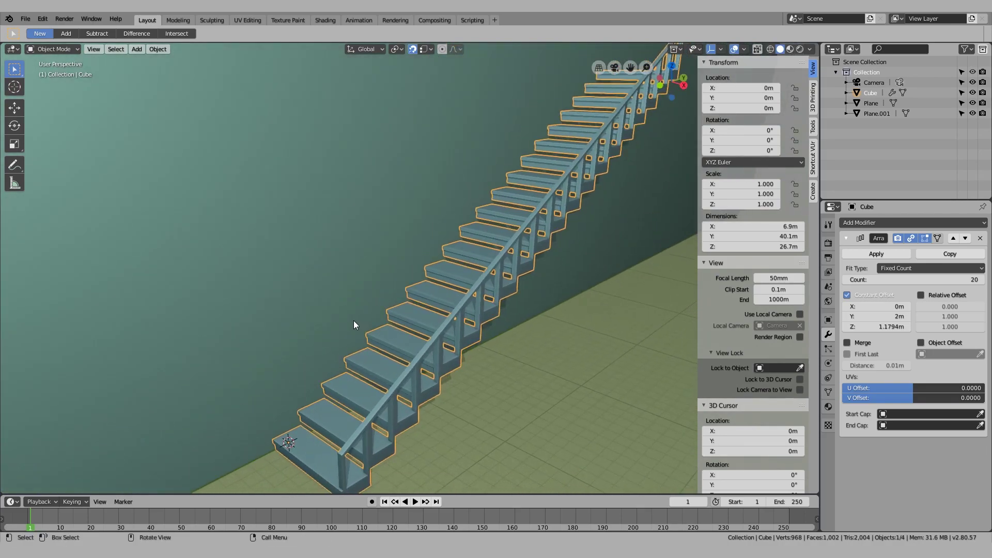
pyautogui.scroll(-2, 354, 324)
pyautogui.click(537, 325)
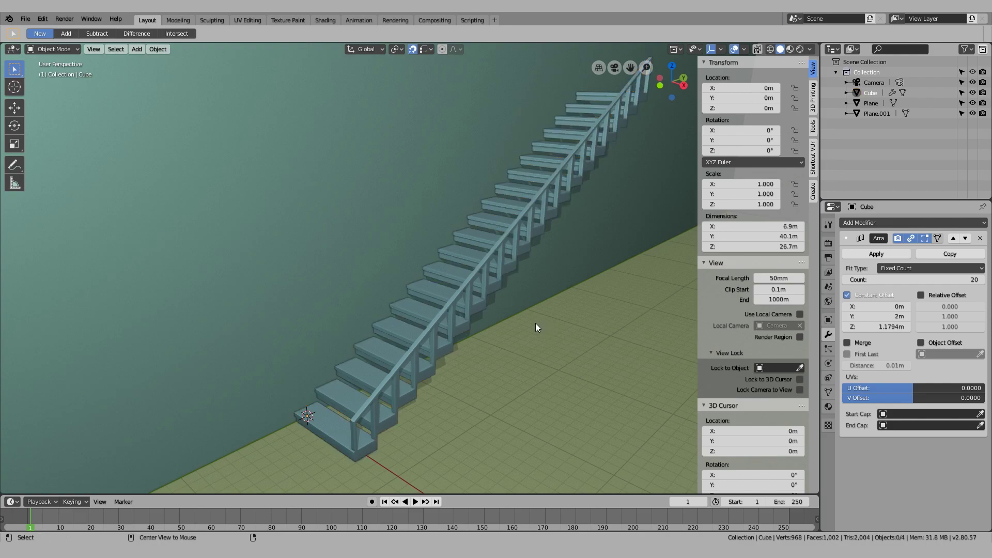